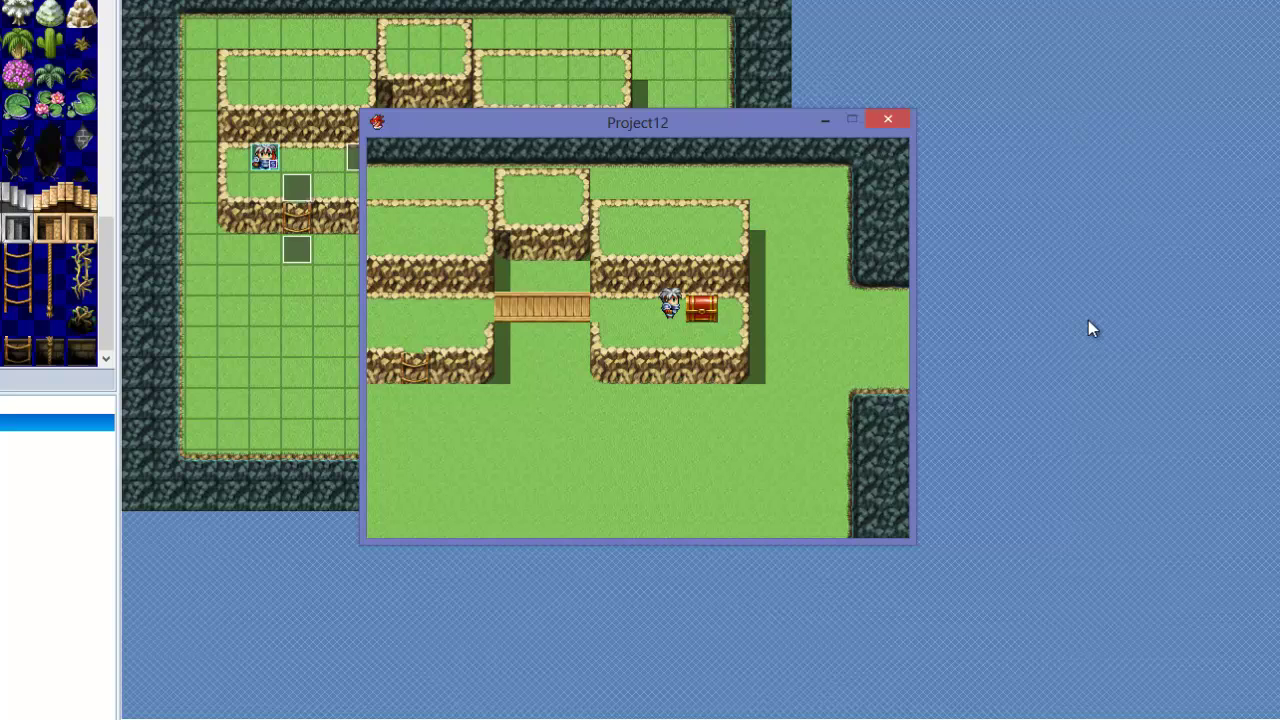
Open the treasure chest in the playtest and walk the character around to the grass behind the bridge.
key(Return)
key(Return)
key(Left)
key(Left)
key(Down)
key(Left)
key(Down)
key(Right)
key(Up)
key(Right)
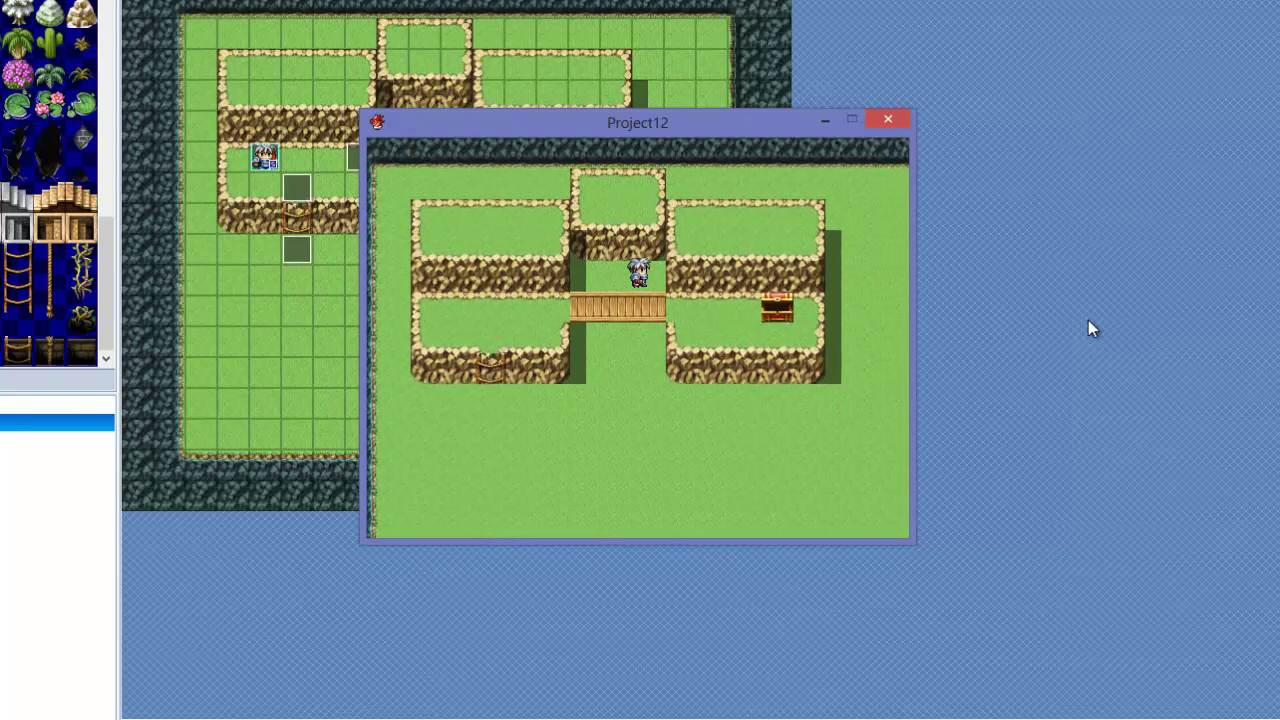
Test passing beneath the bridge in several directions and return the character to its western end on top.
key(Down)
key(Up)
key(Left)
key(Up)
key(Right)
key(Down)
key(Left)
key(Down)
key(Left)
key(Up)
key(Up)
key(Right)
key(Right)
key(Right)
key(Left)
key(Left)
key(Left)
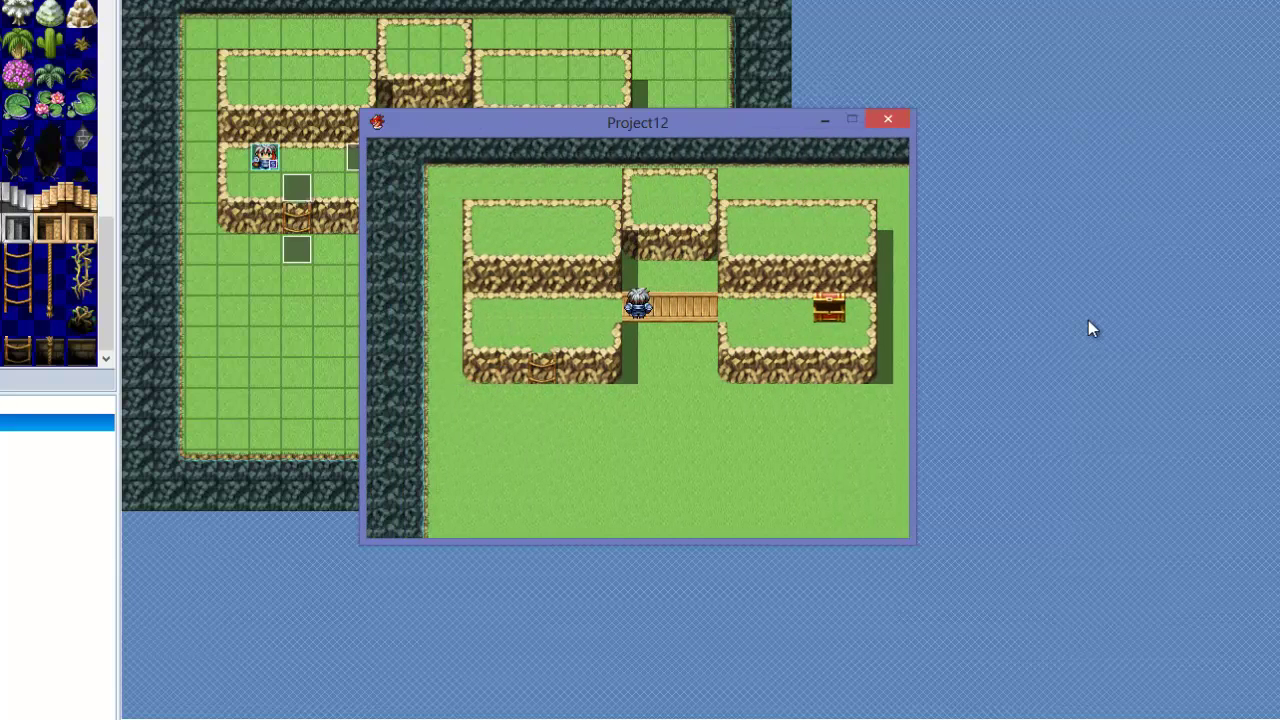
Test walking back and forth over the bridge and close the playtest.
key(Right)
key(Right)
key(Left)
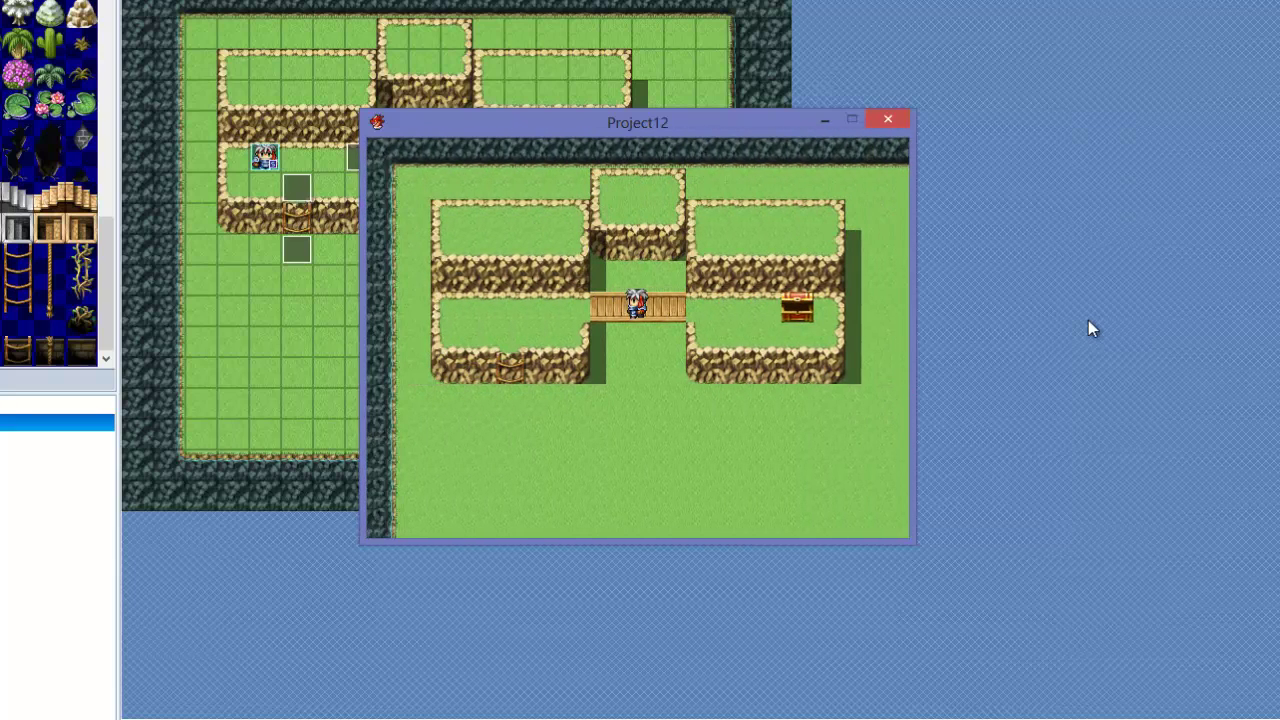
key(Left)
key(Left)
click(887, 120)
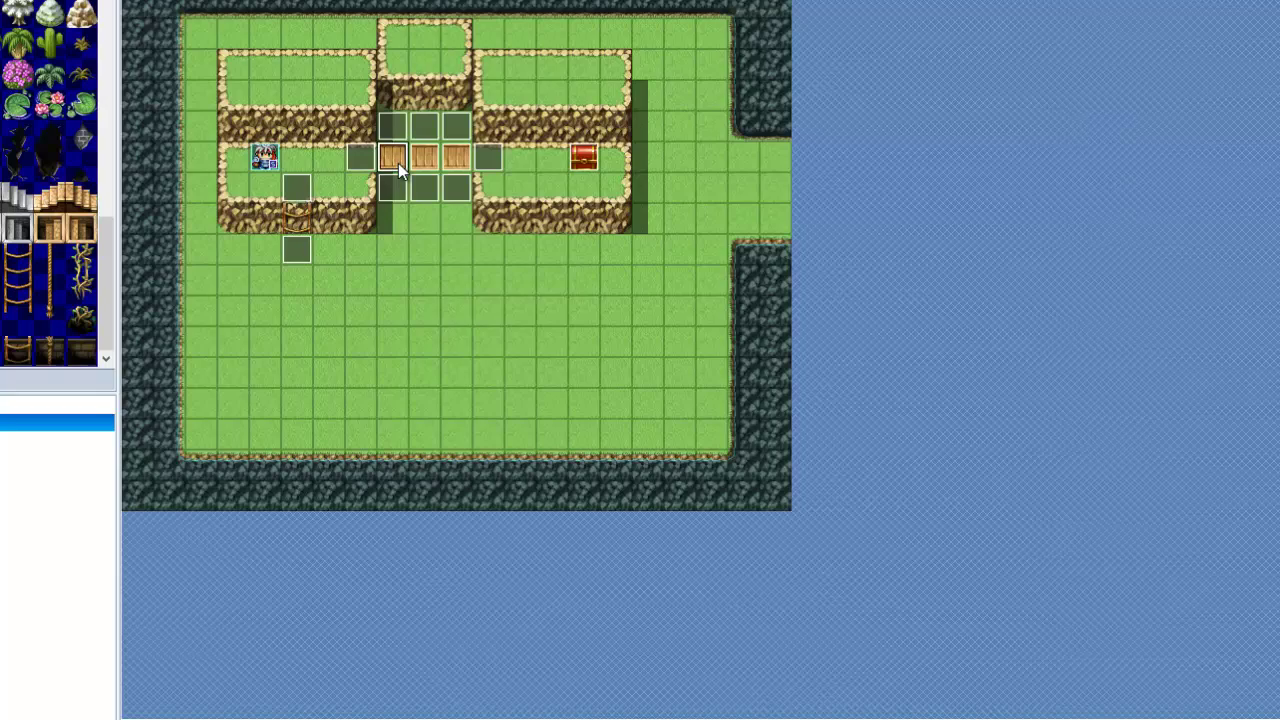
Examine the first page and Tileset-B graphic of the westernmost bridge tile's event.
double_click(398, 163)
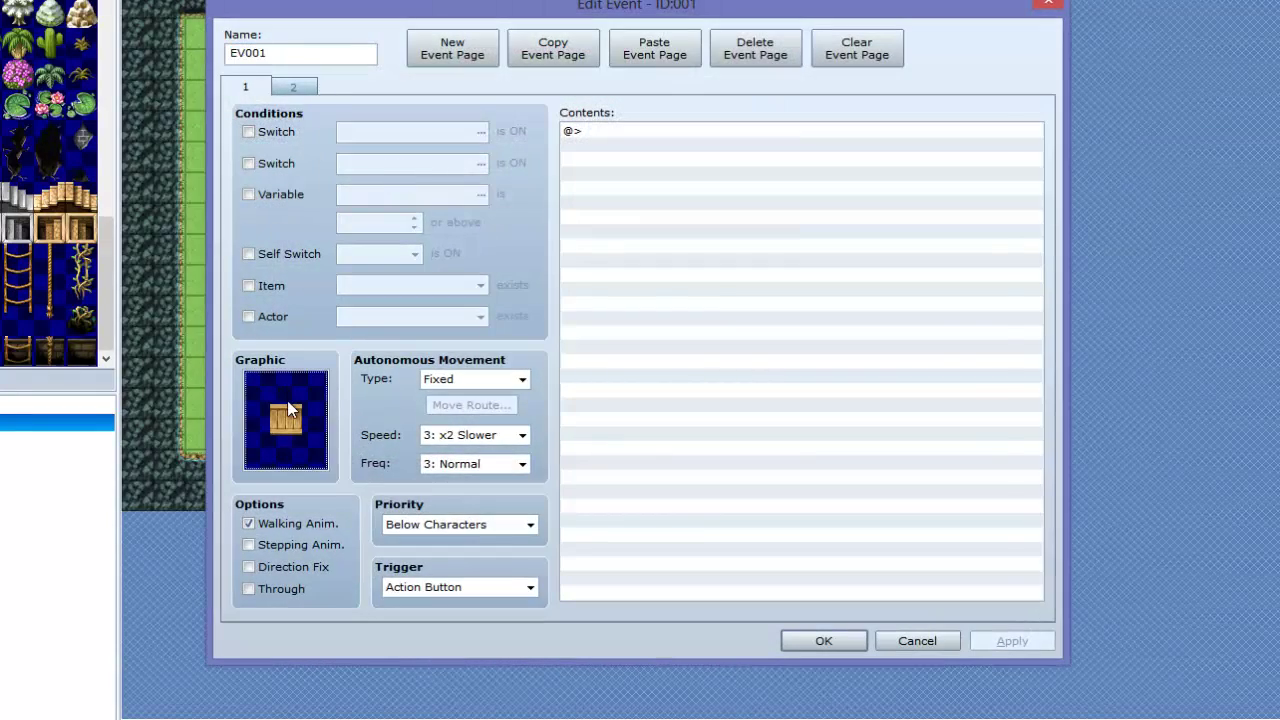
double_click(285, 420)
click(398, 514)
click(393, 528)
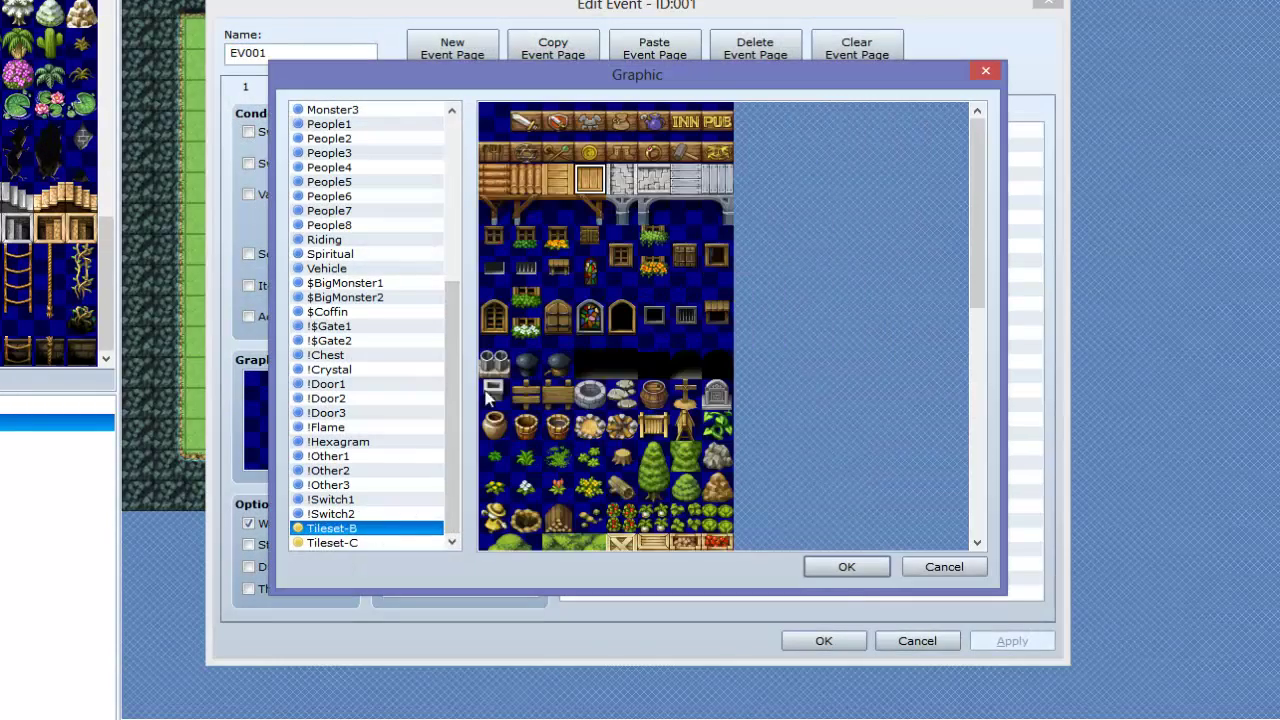
click(944, 566)
click(702, 229)
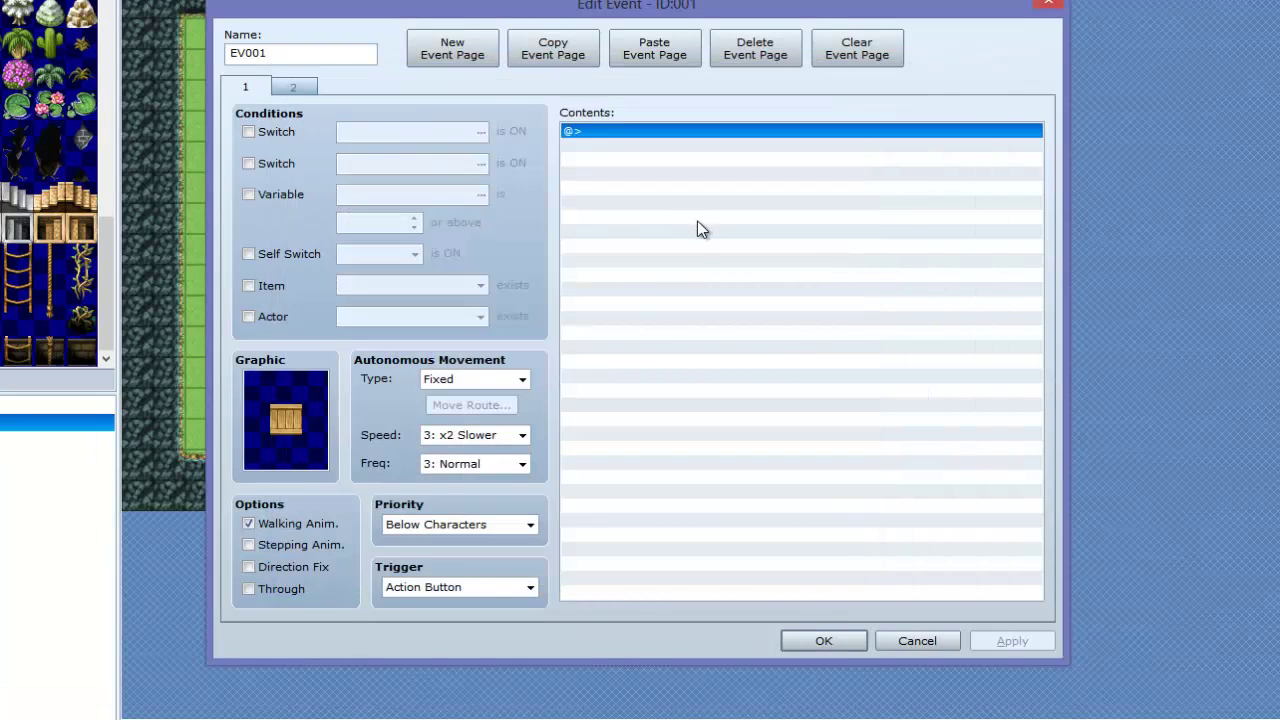
Examine the second page of the bridge tile's event, including its priority and switch condition, and close the event.
click(276, 82)
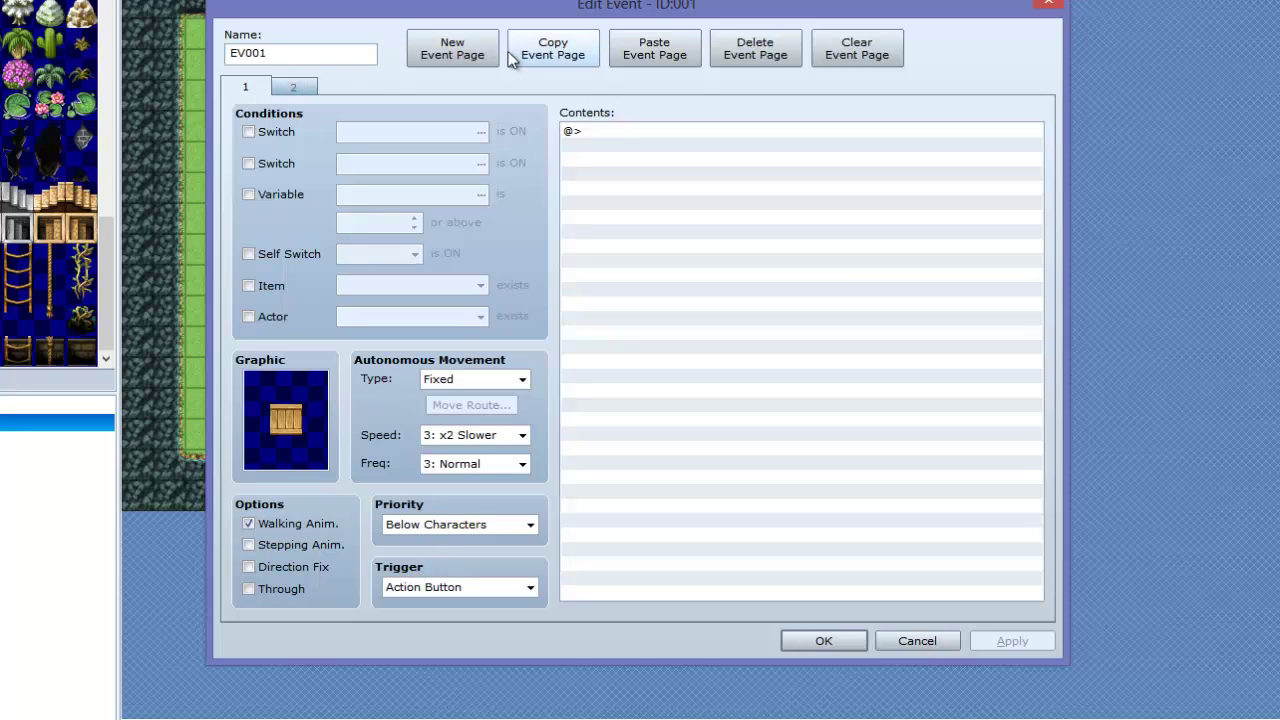
click(296, 88)
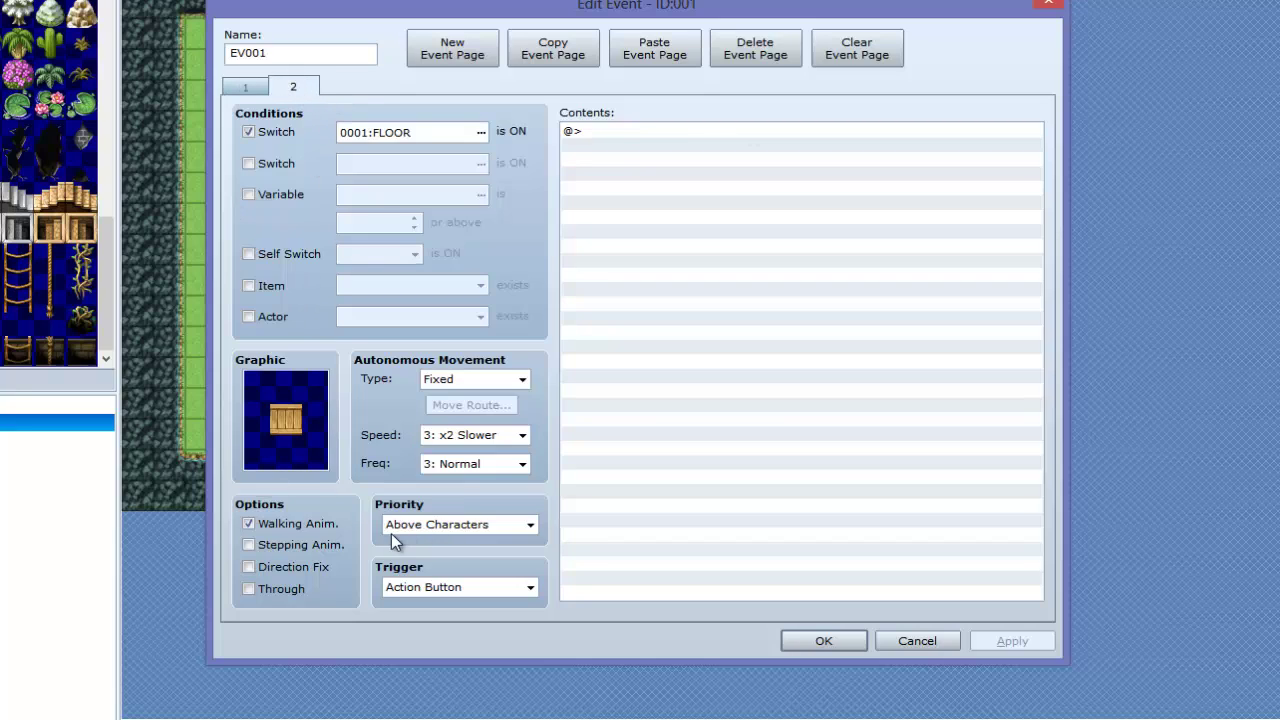
click(432, 533)
click(436, 564)
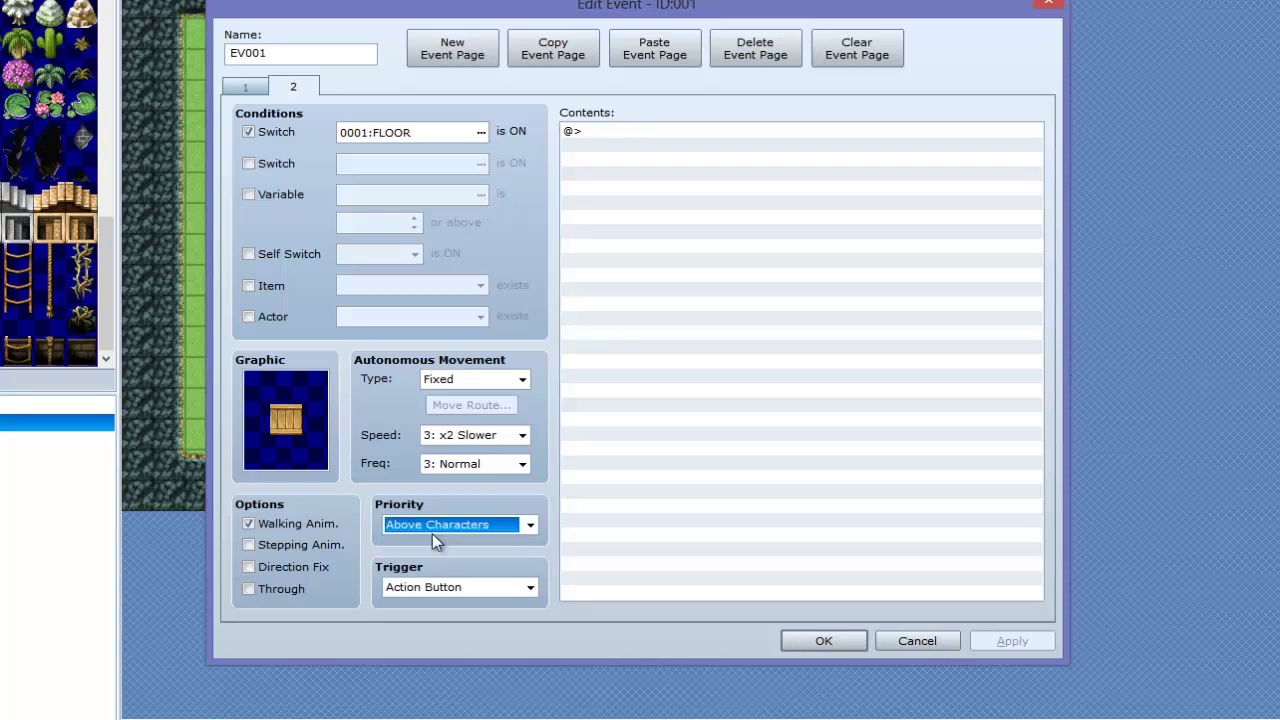
click(288, 86)
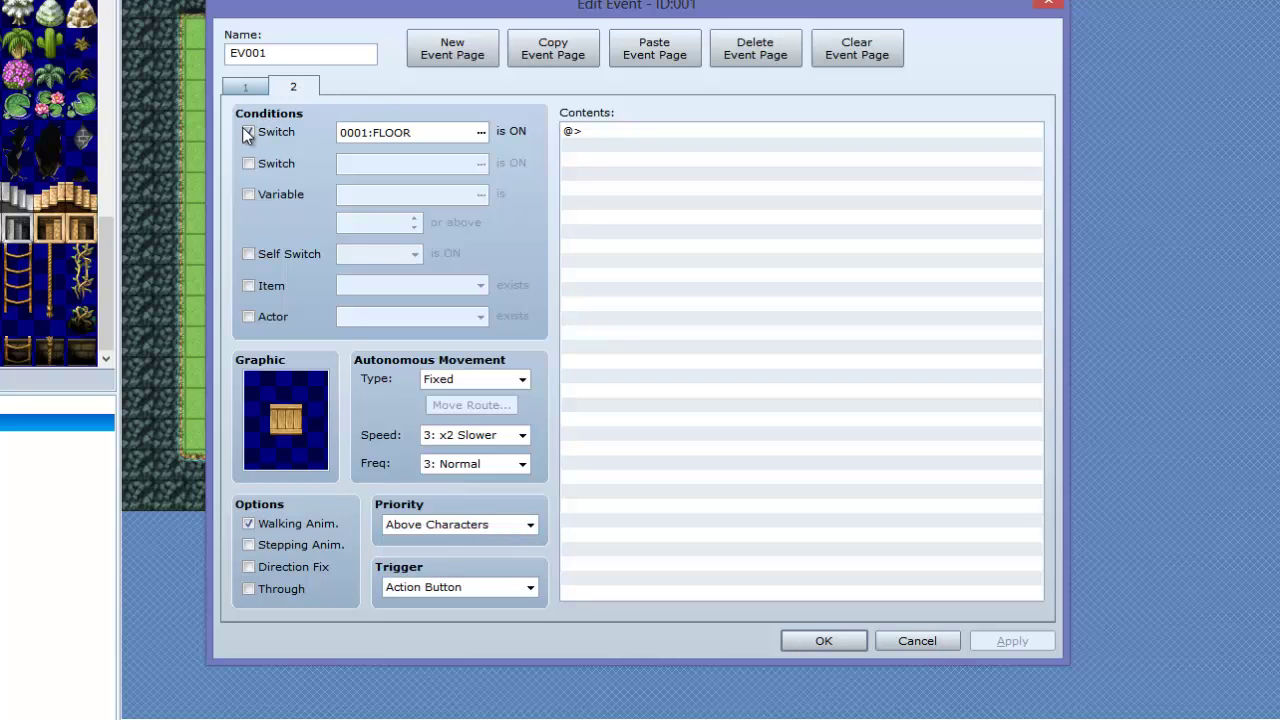
click(412, 131)
drag(548, 117, 786, 106)
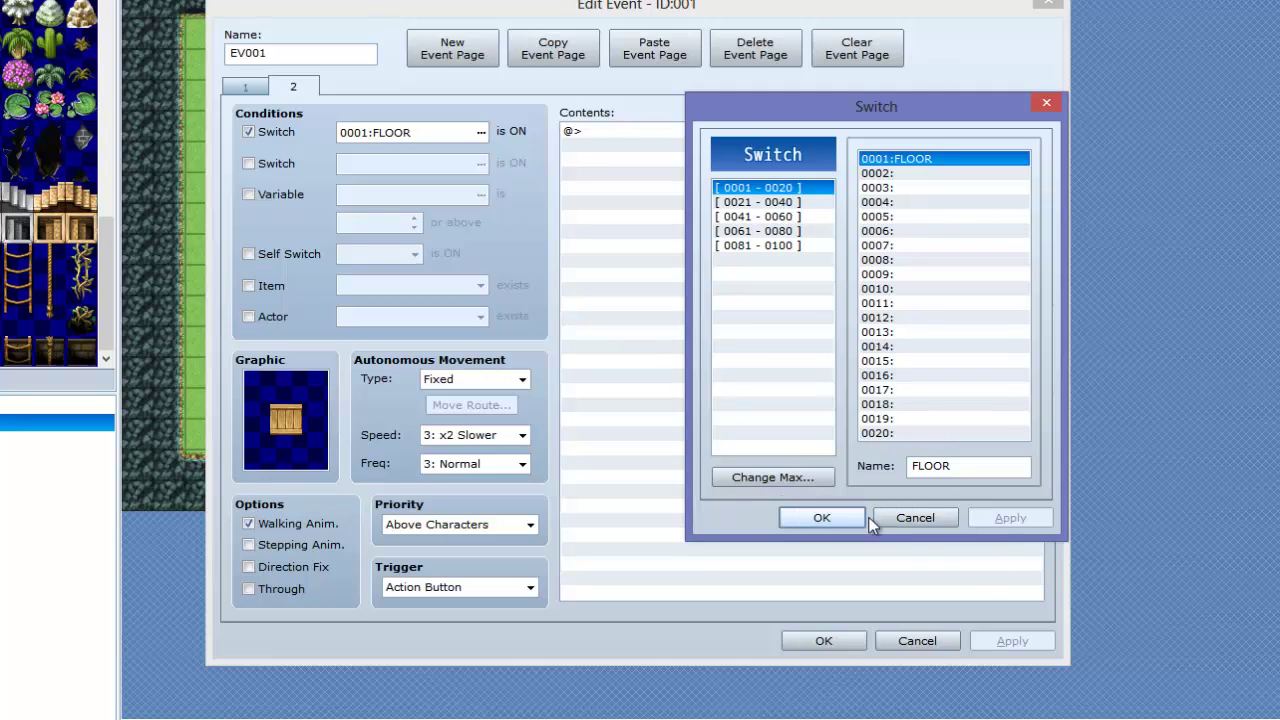
click(918, 516)
click(819, 646)
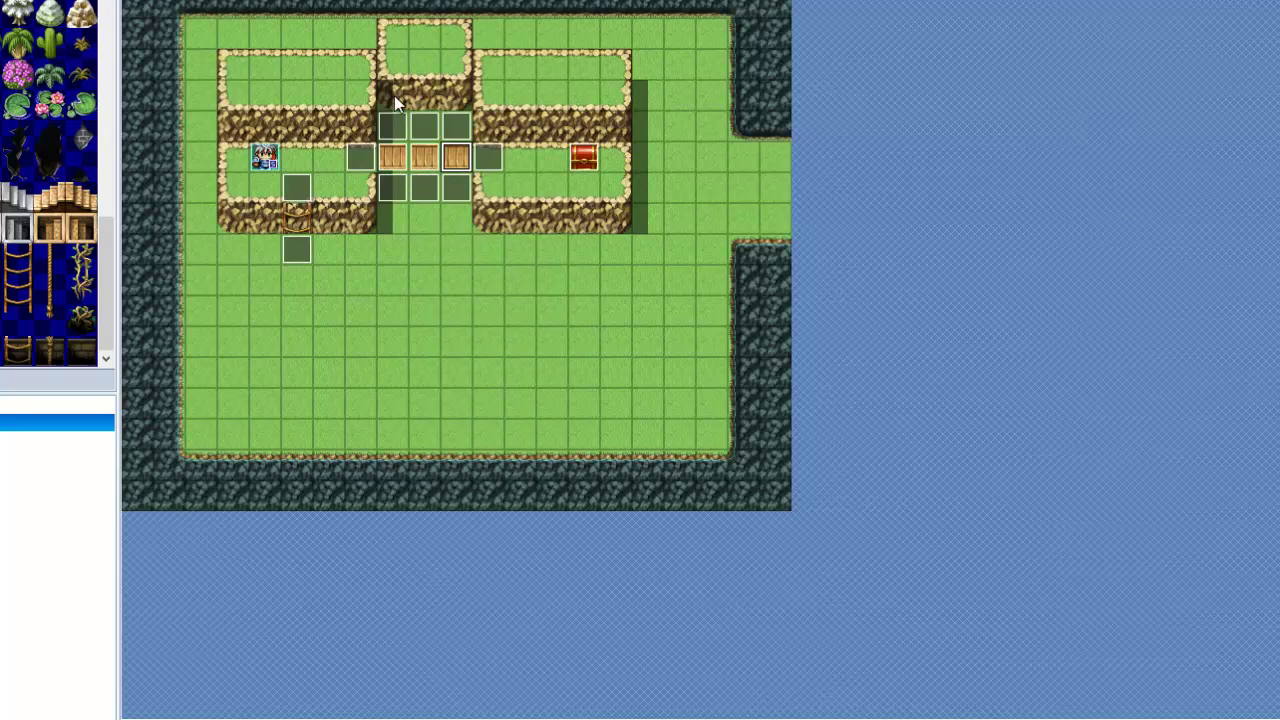
Compare the priority settings on both pages of the blank event directly below the westernmost bridge tile.
double_click(400, 190)
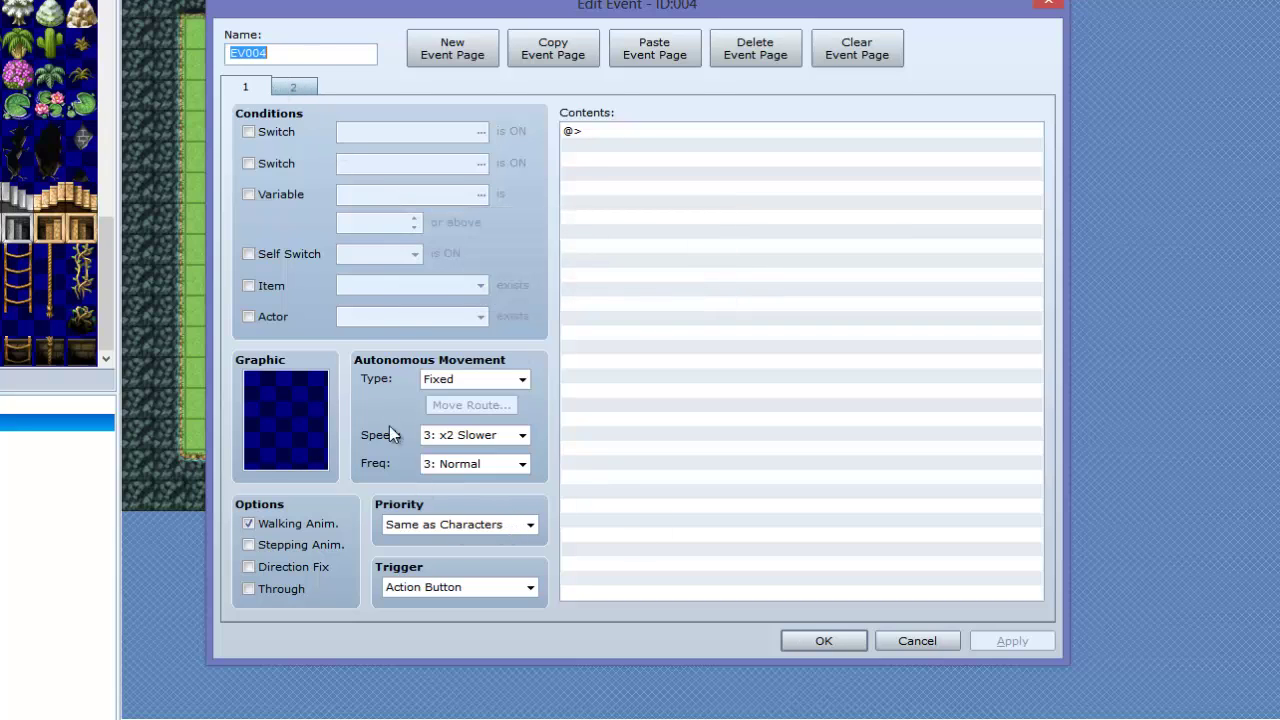
click(417, 524)
click(469, 524)
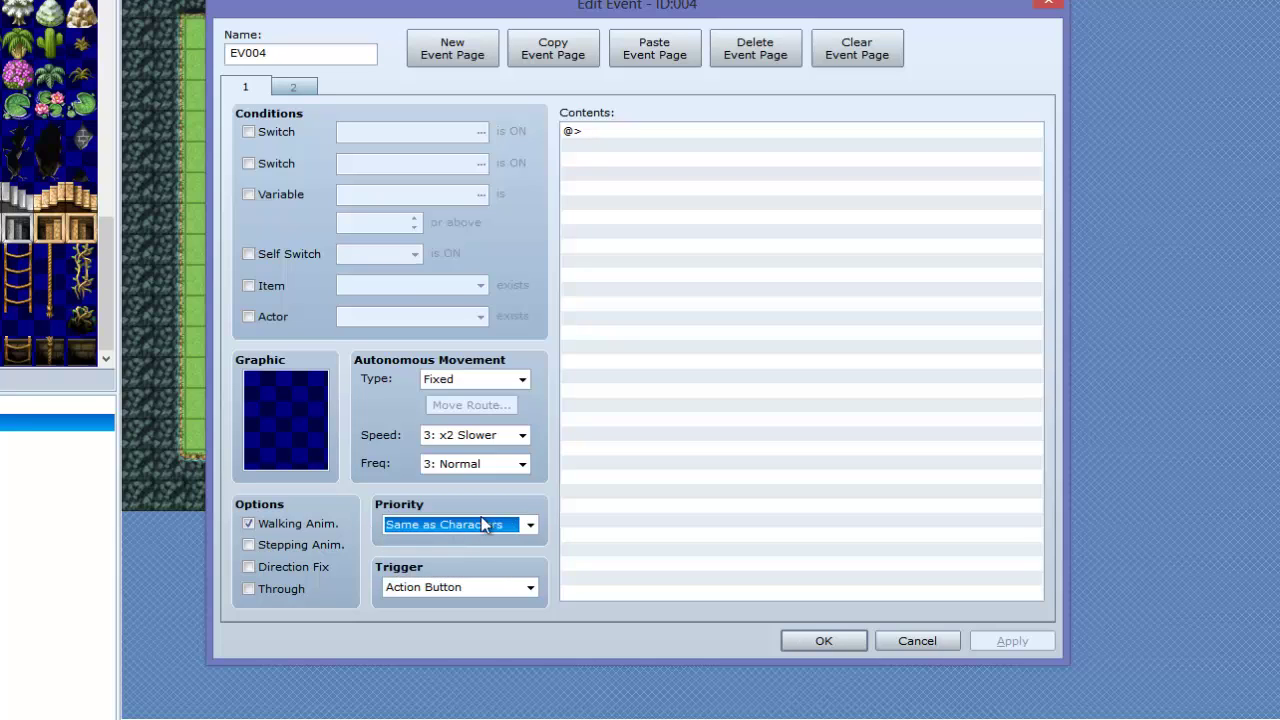
click(291, 88)
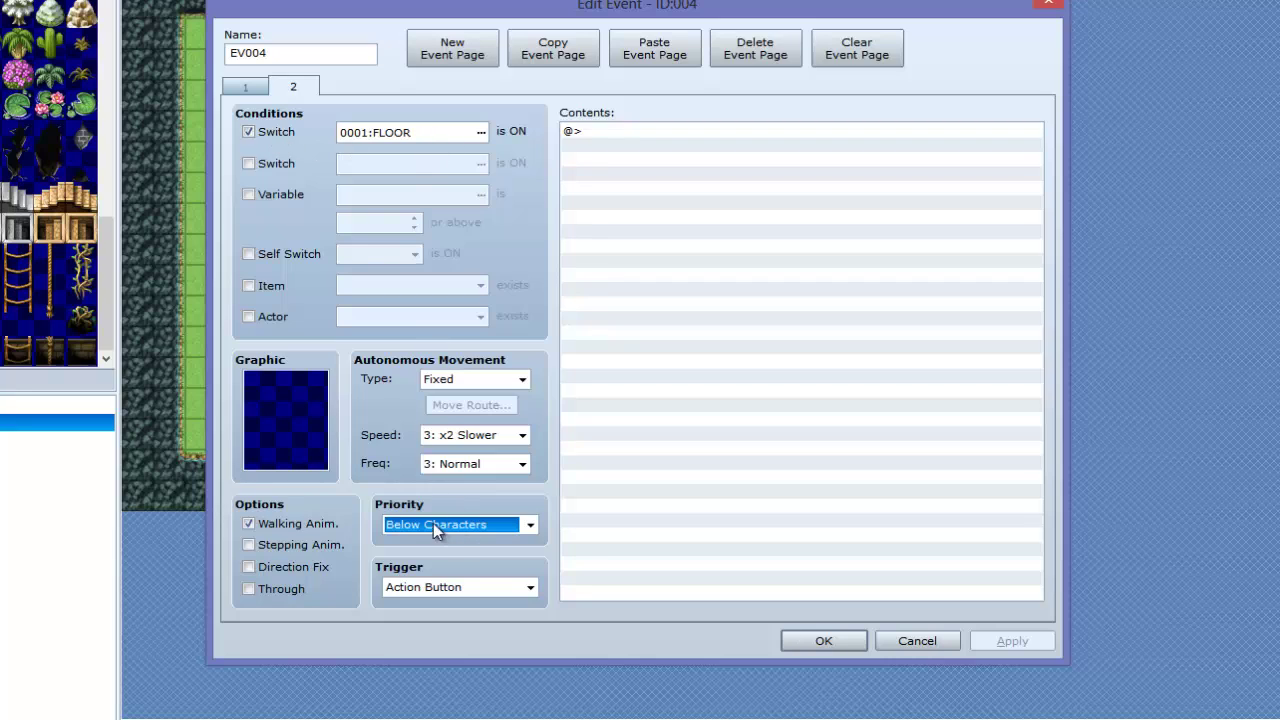
click(846, 645)
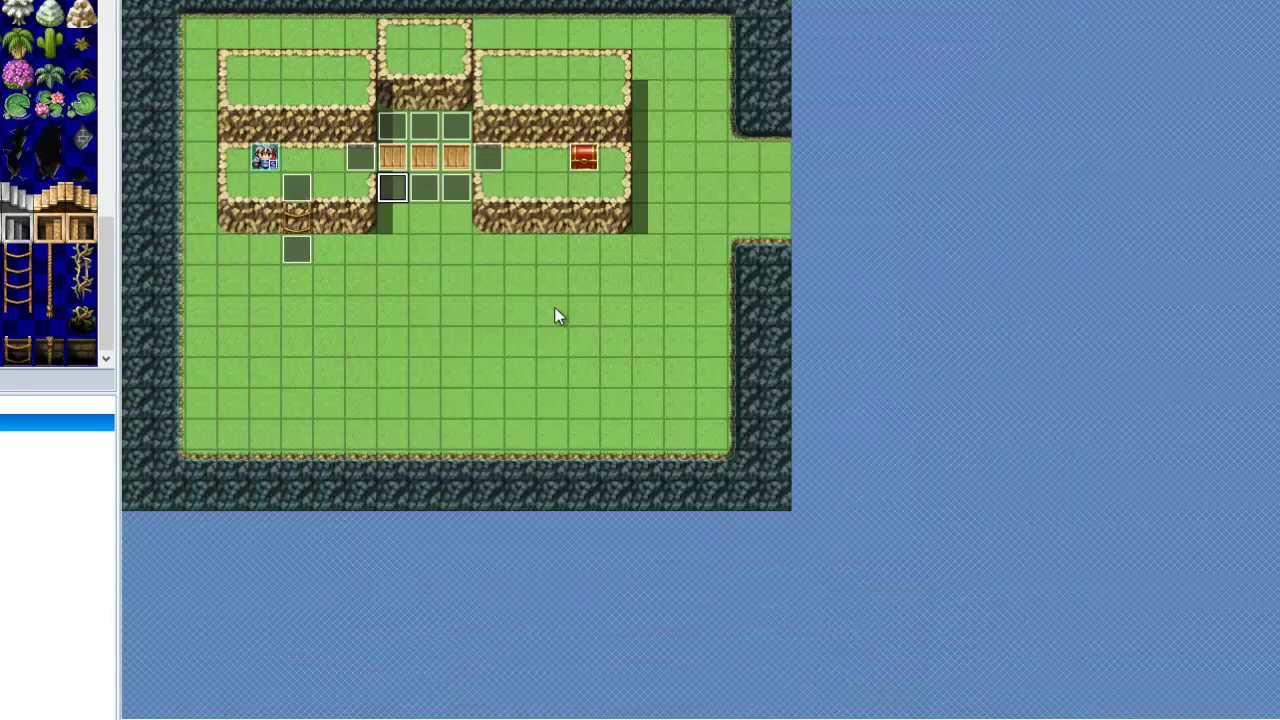
Check both pages of the blank event at the bridge's western entrance and locate its eastern counterpart.
click(462, 189)
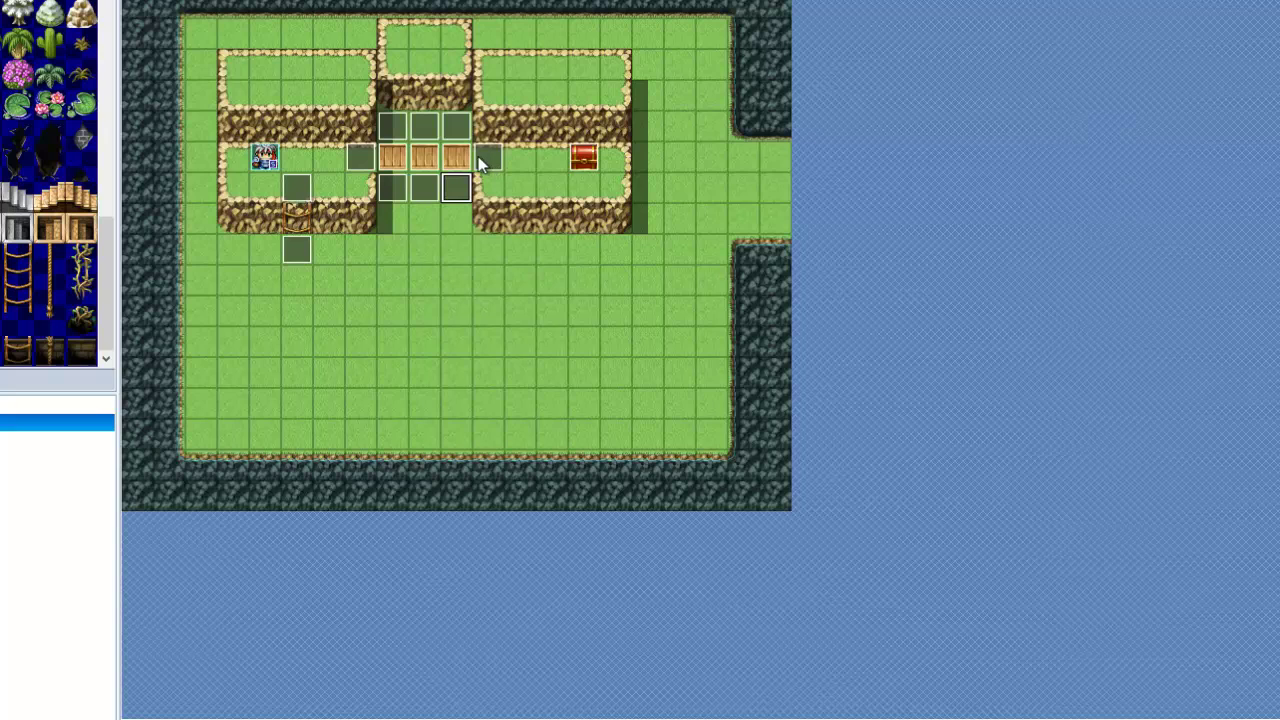
click(366, 164)
double_click(366, 163)
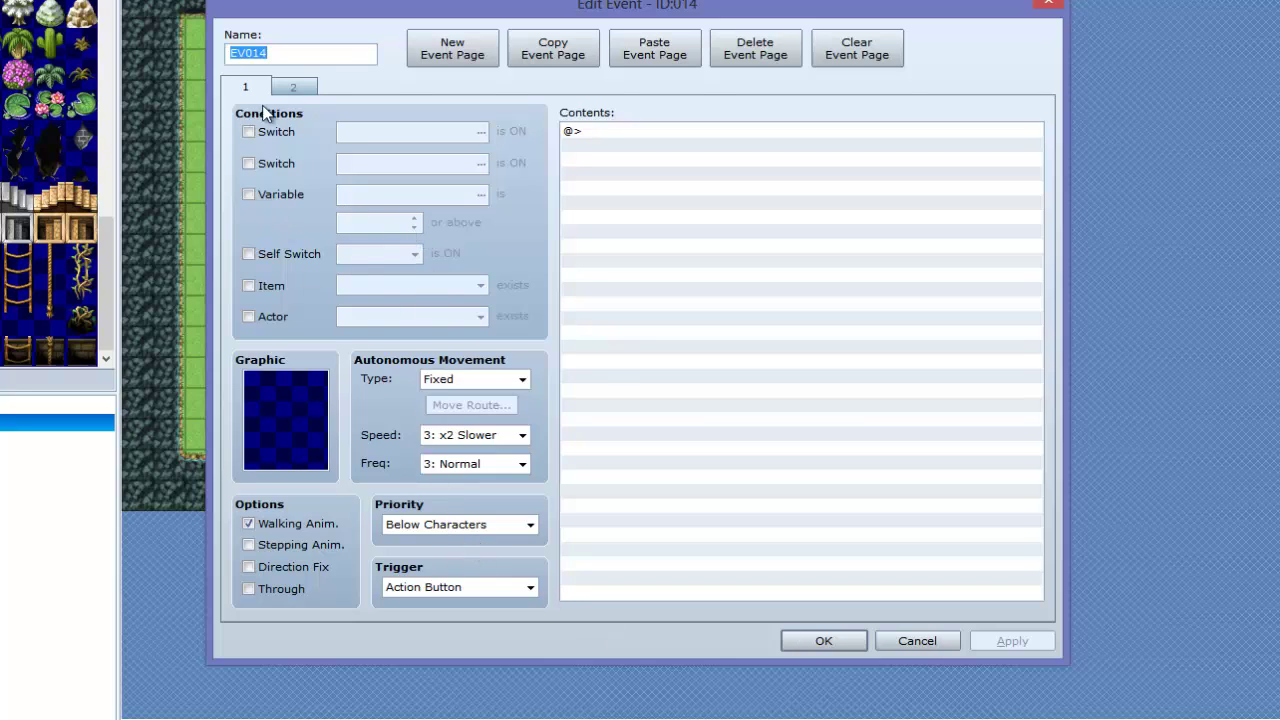
click(295, 88)
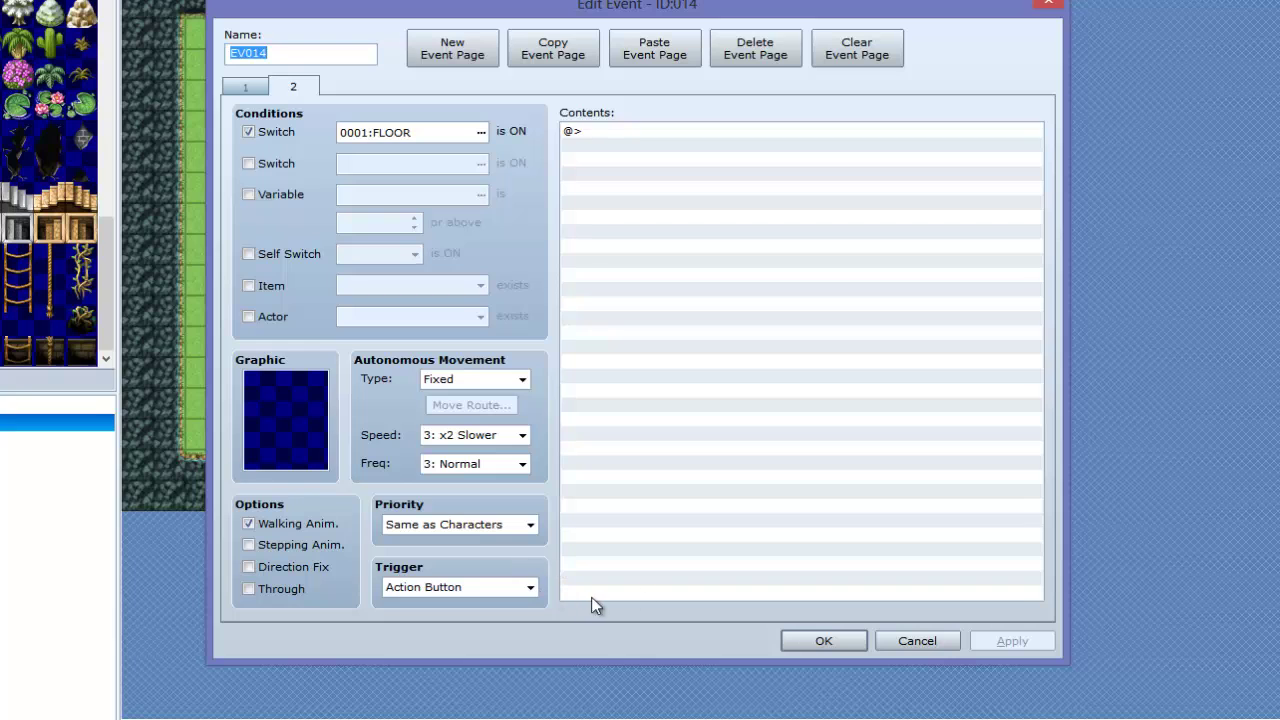
click(824, 642)
click(500, 150)
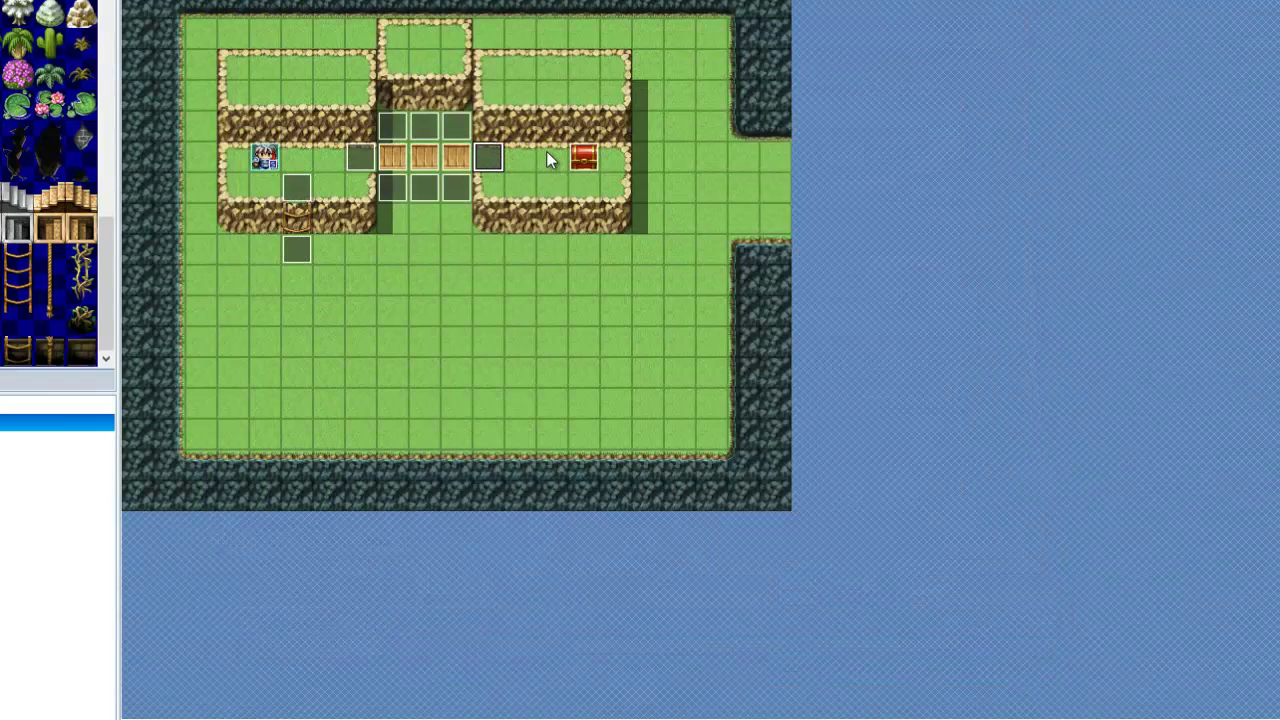
click(357, 160)
click(414, 289)
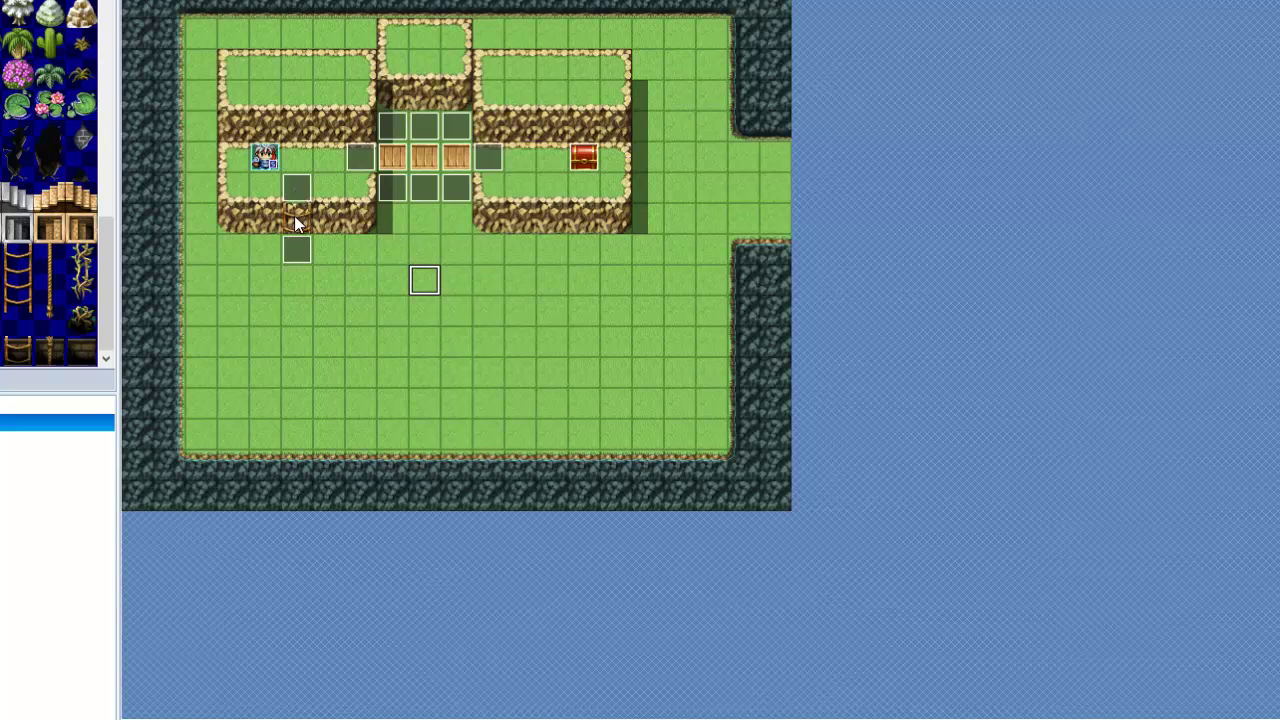
Examine the switch command and trigger in the event at the top of the ladder.
click(307, 196)
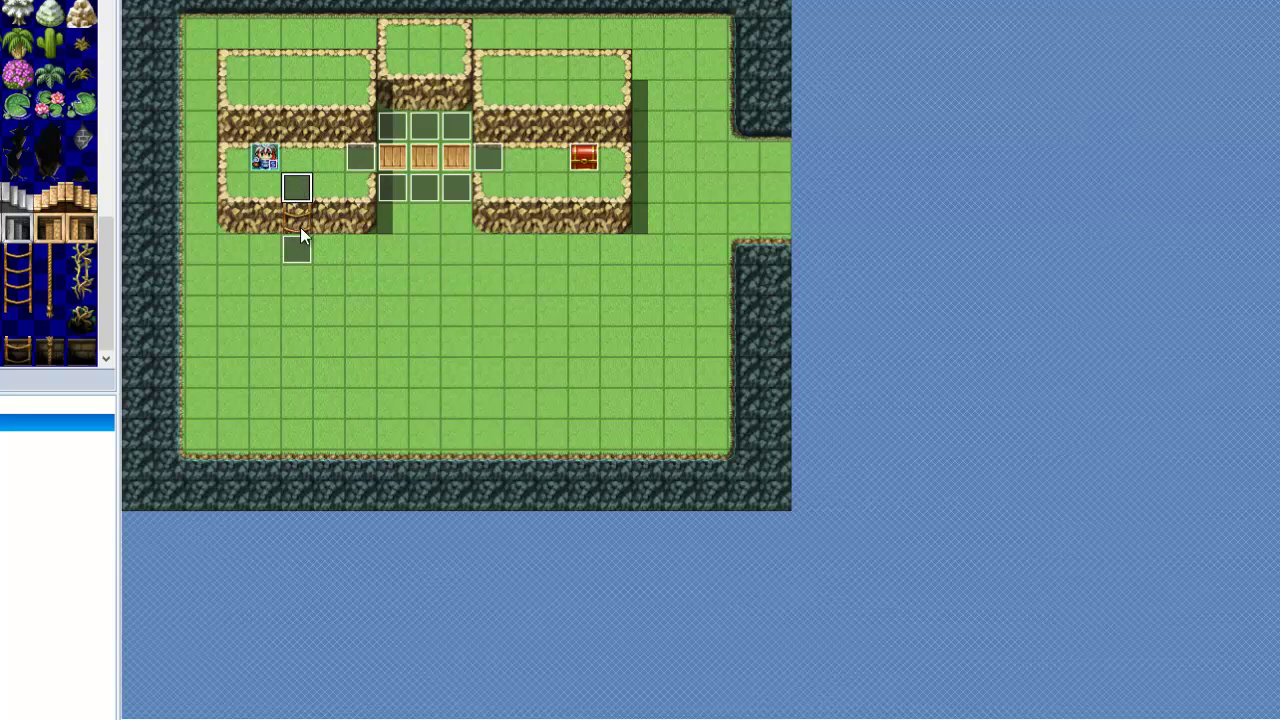
double_click(296, 193)
click(706, 133)
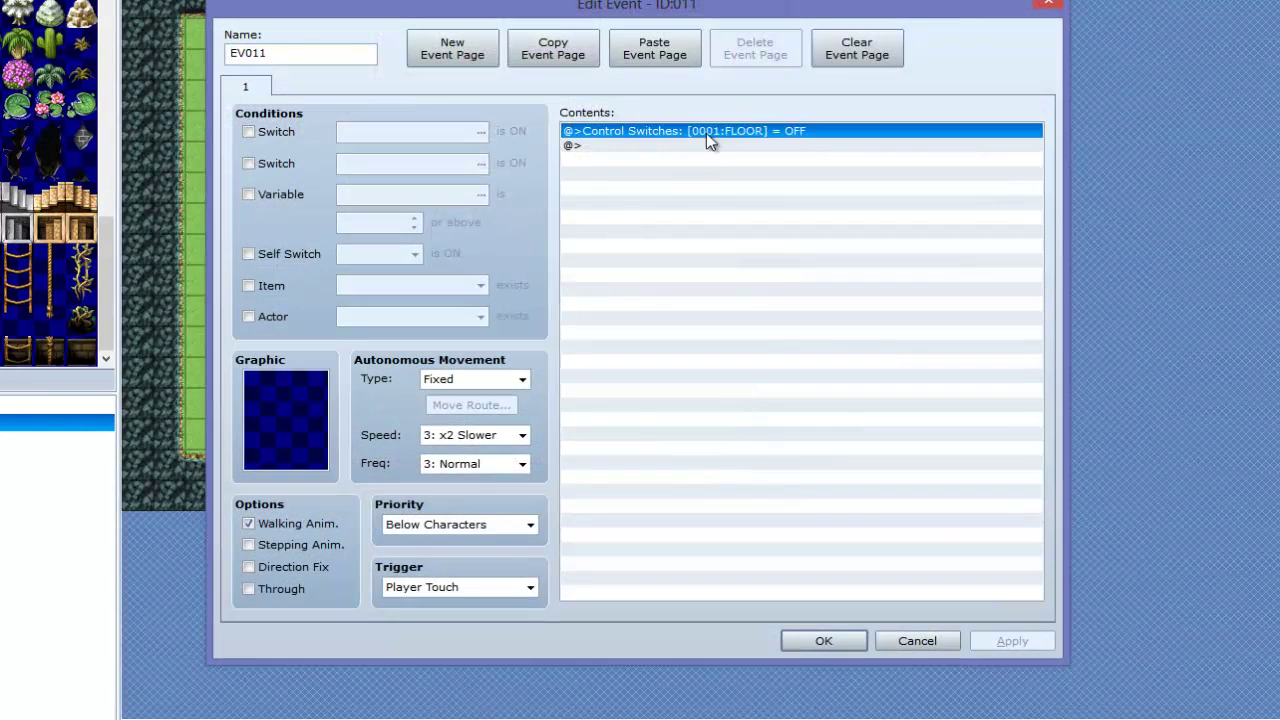
click(822, 638)
click(320, 188)
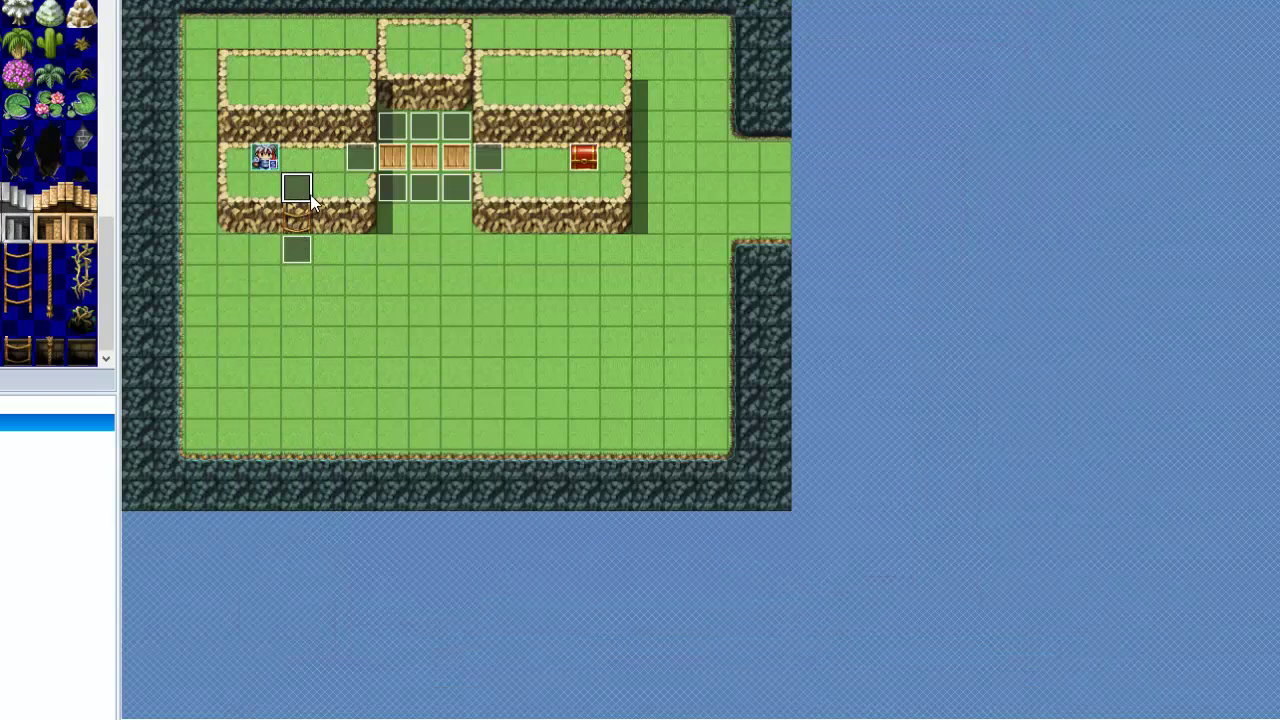
Examine the switch command and trigger in the event at the foot of the ladder.
click(522, 157)
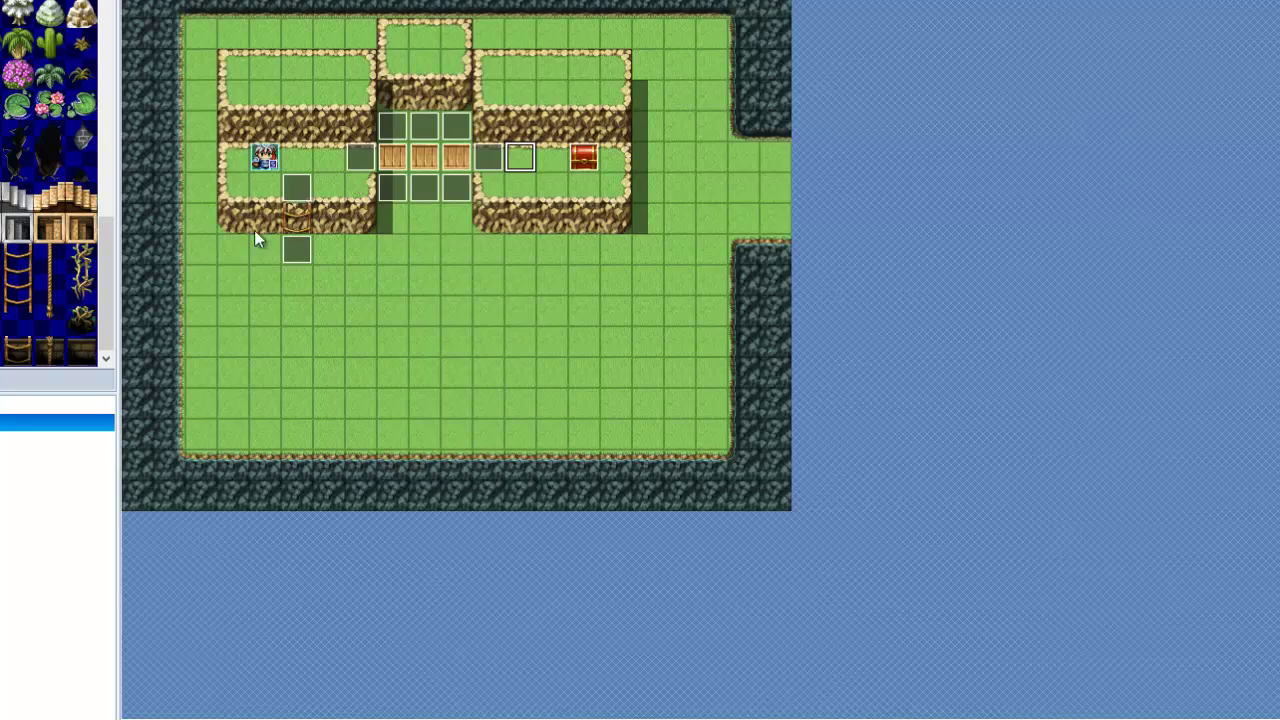
double_click(296, 250)
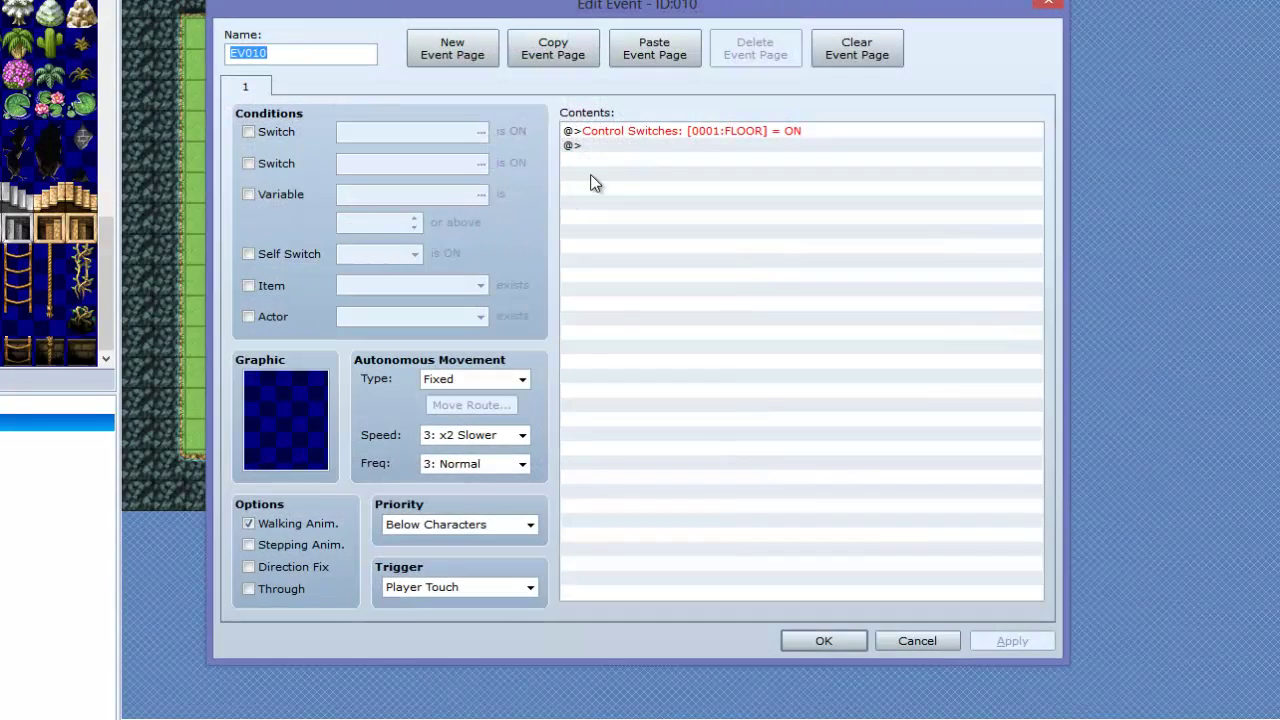
click(820, 641)
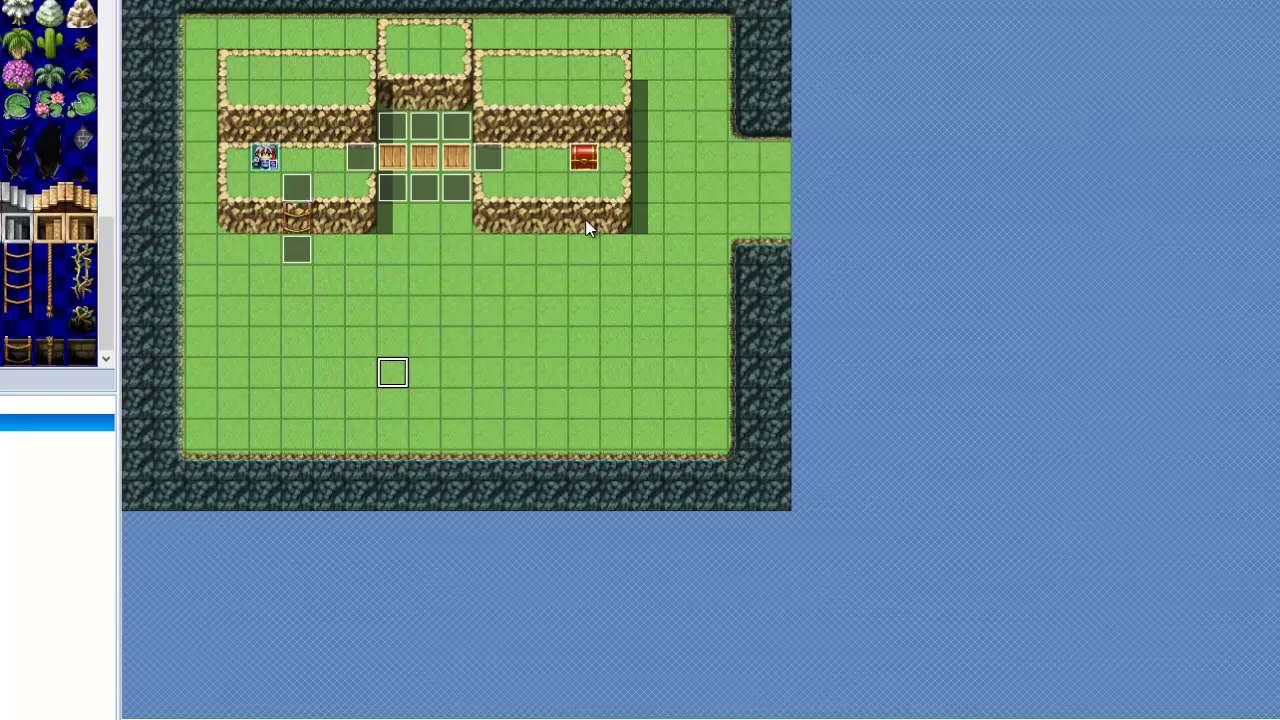
Save the changes to Project12, start a new playtest and walk the character onto the bridge.
key(F12)
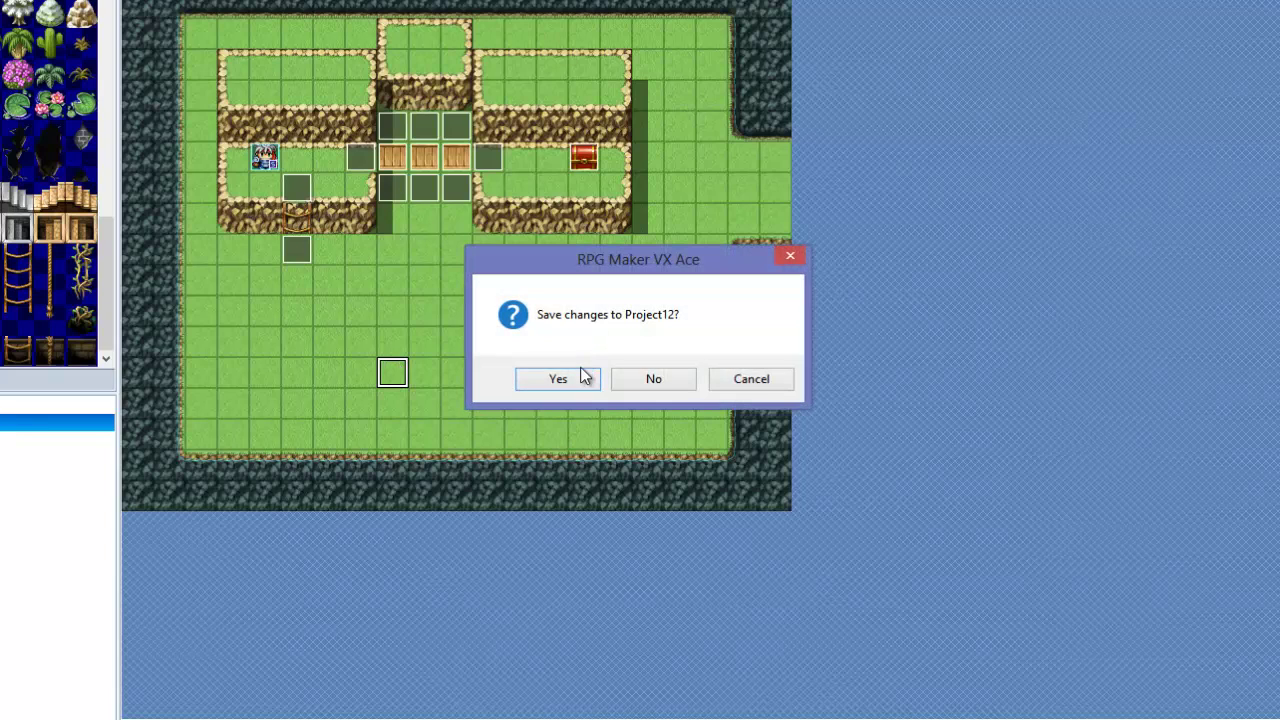
click(589, 374)
key(Return)
key(shift+Right)
key(Left)
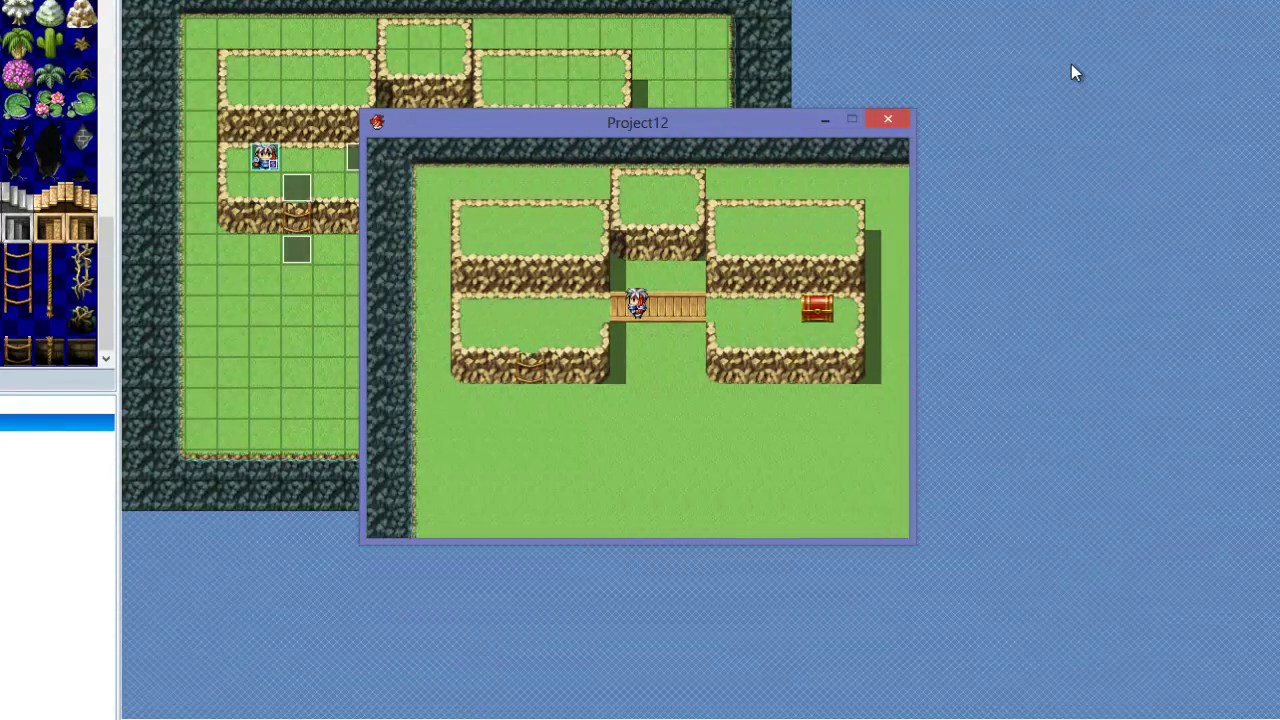
Cross the bridge to the eastern platform and open the treasure chest from below.
key(Right)
key(shift+Right)
key(Down)
key(Right)
key(Up)
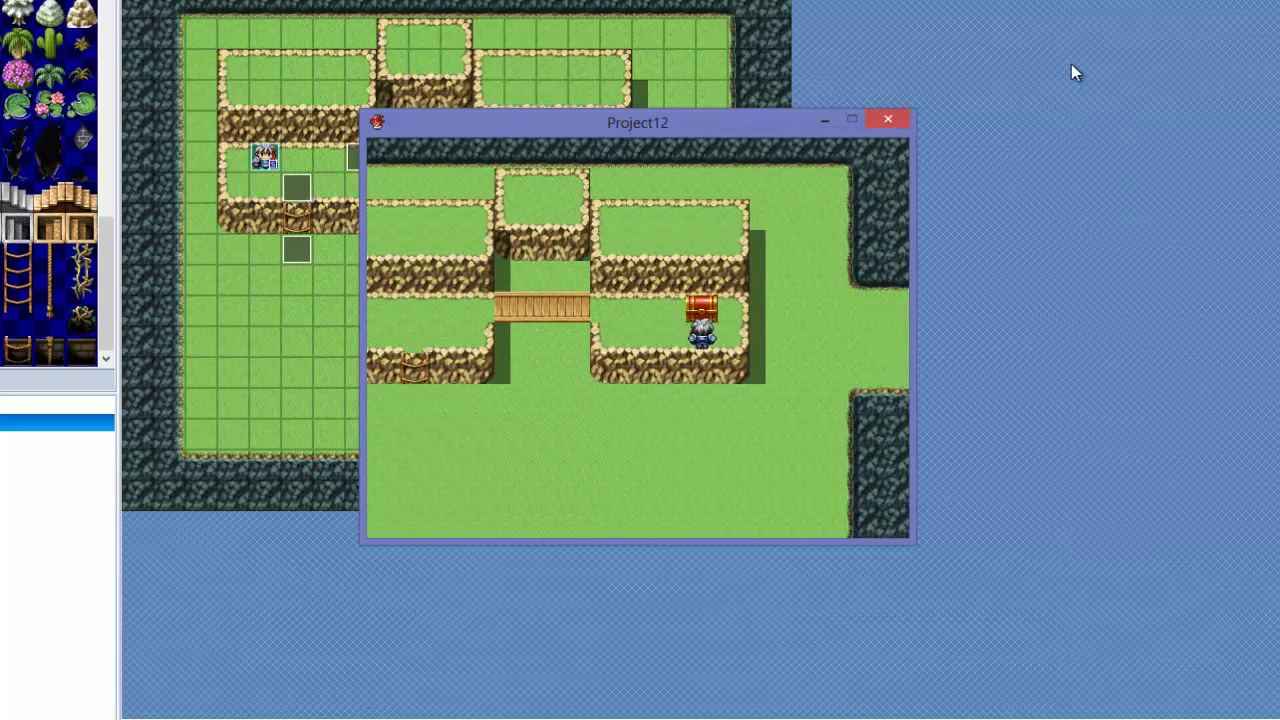
key(Return)
key(Return)
Walk the character back over the bridge and down the ladder to the ground just below the bridge.
key(Left)
key(Up)
key(Left)
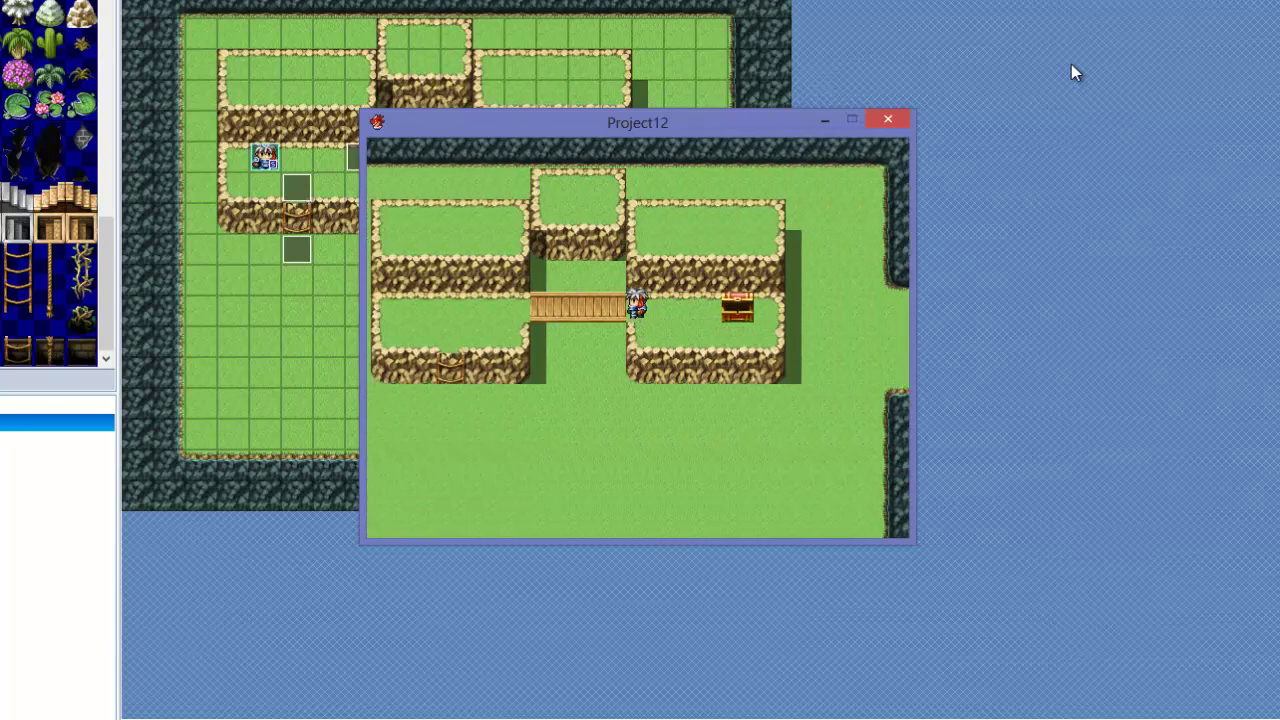
key(Down)
key(shift+Down)
key(shift+Right)
key(shift+Up)
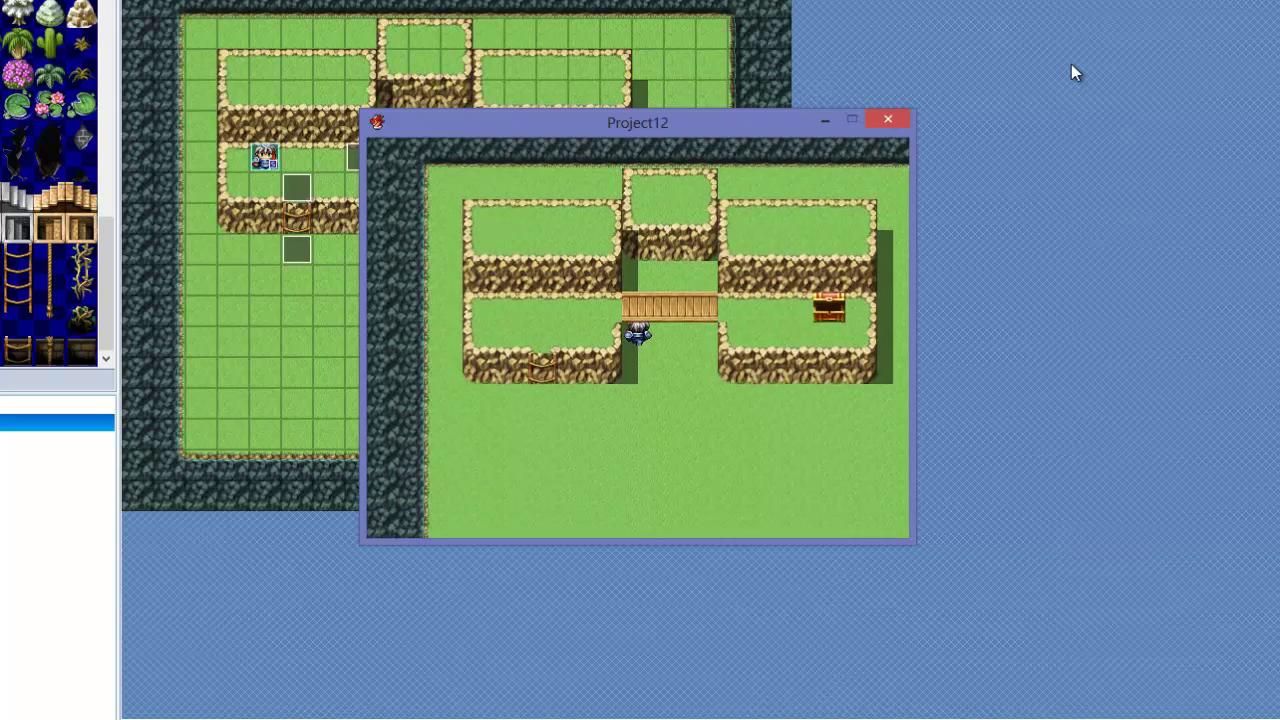
Test walking the character beneath the bridge from the ground level.
key(shift+Right)
key(shift+Down)
key(Up)
key(Left)
key(Left)
key(Left)
key(Left)
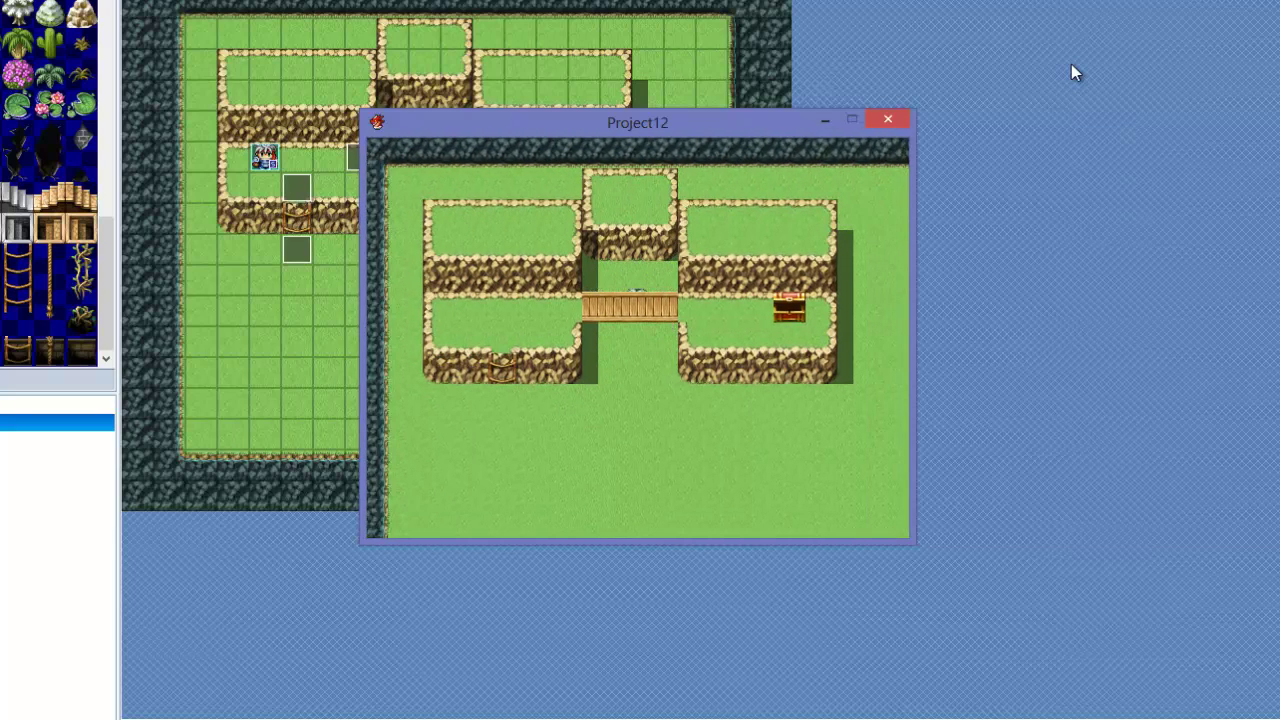
Return the character to the western platform beside the bridge.
key(Up)
key(Left)
key(Right)
key(Left)
key(Right)
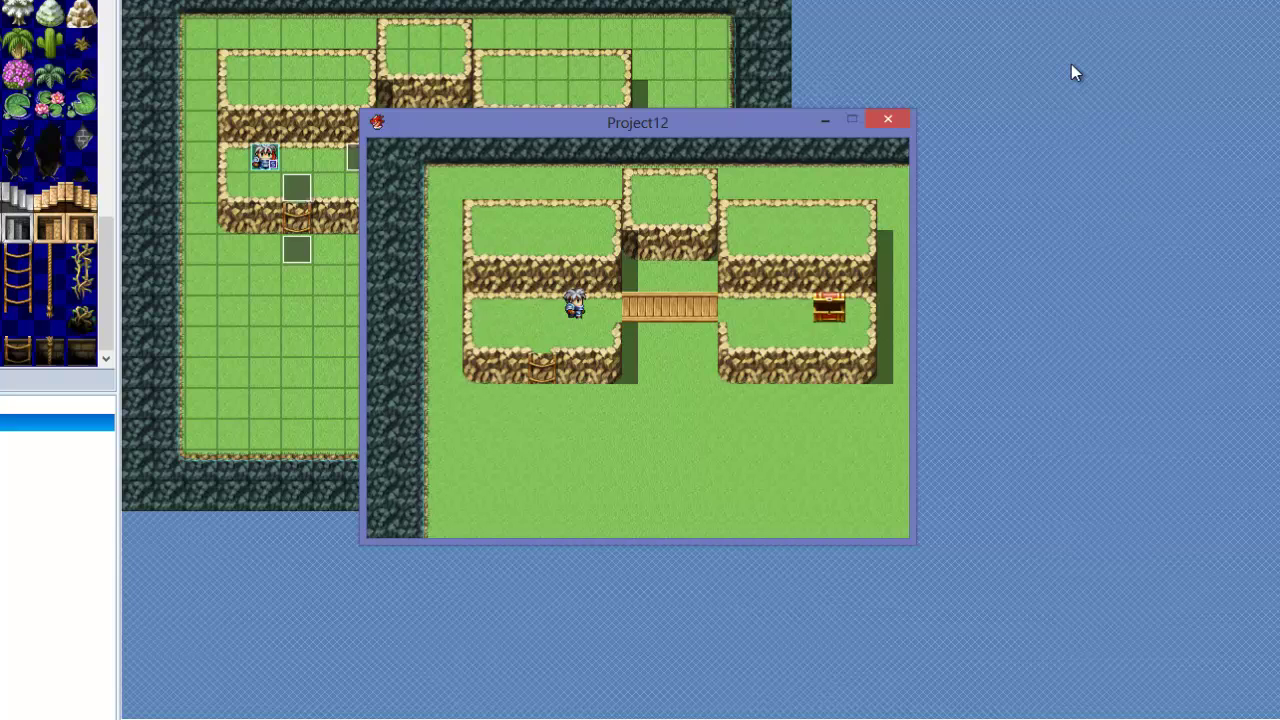
Walk the character down the ladder from the western platform to the ground just south of the bridge.
key(Down)
key(Left)
key(Right)
key(Right)
key(Up)
key(Left)
key(Right)
key(Right)
key(Down)
key(Up)
key(Up)
key(Up)
key(Up)
key(Up)
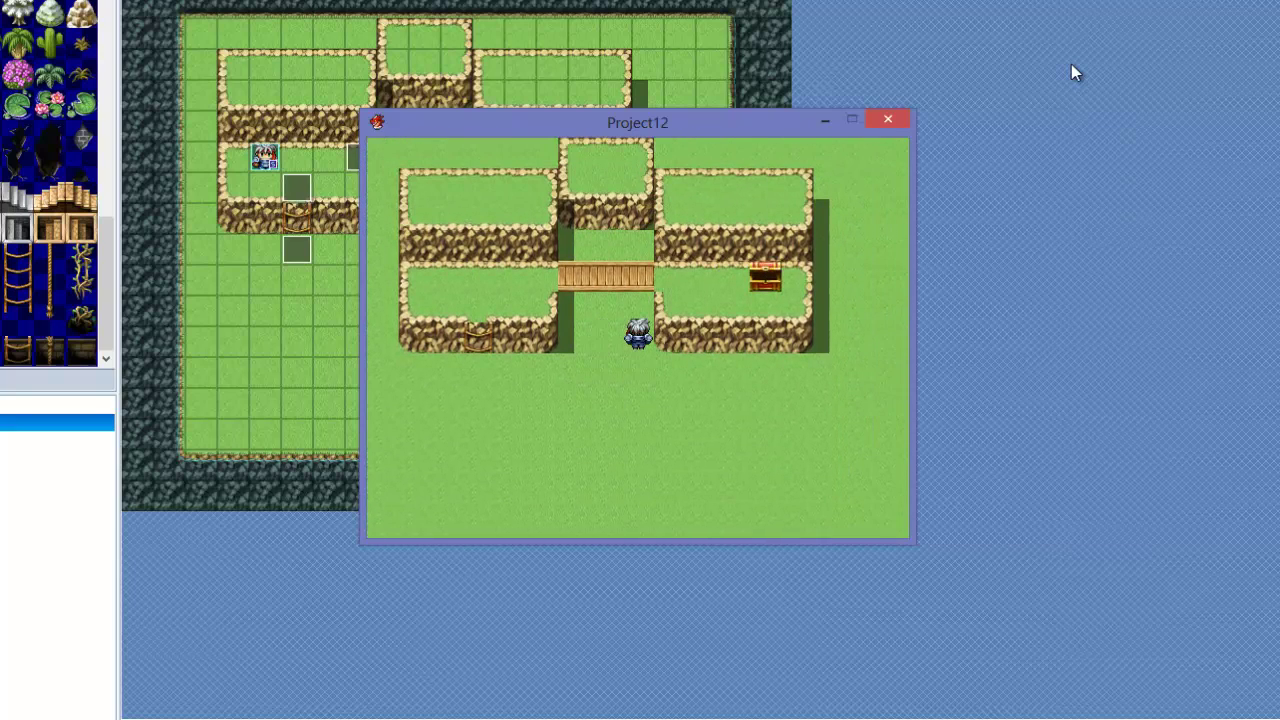
Take the character back up the ladder and over the bridge to the treasure chest on the eastern platform.
key(Down)
key(Down)
key(Up)
key(Right)
key(Right)
key(Left)
key(Left)
key(Right)
key(Right)
key(Right)
key(Right)
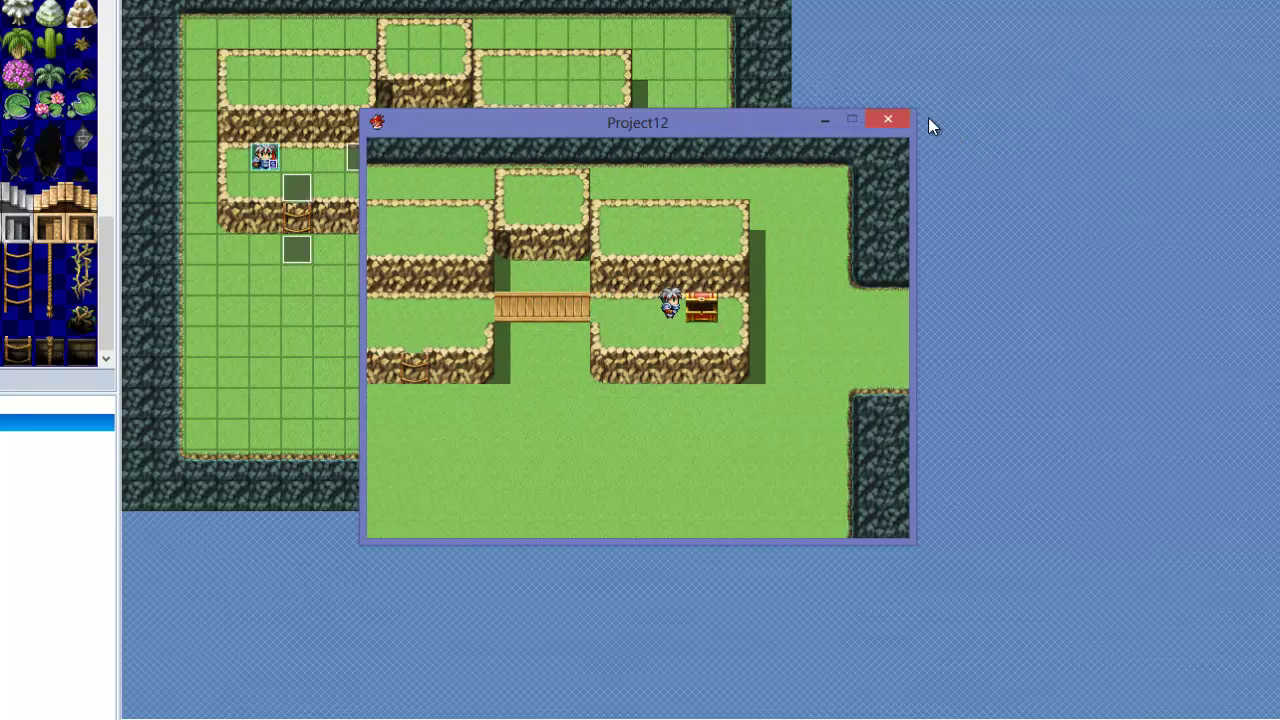
End the playtest and, in map editing mode, place the wooden bridge support tiles directly beneath the bridge.
click(887, 119)
key(F5)
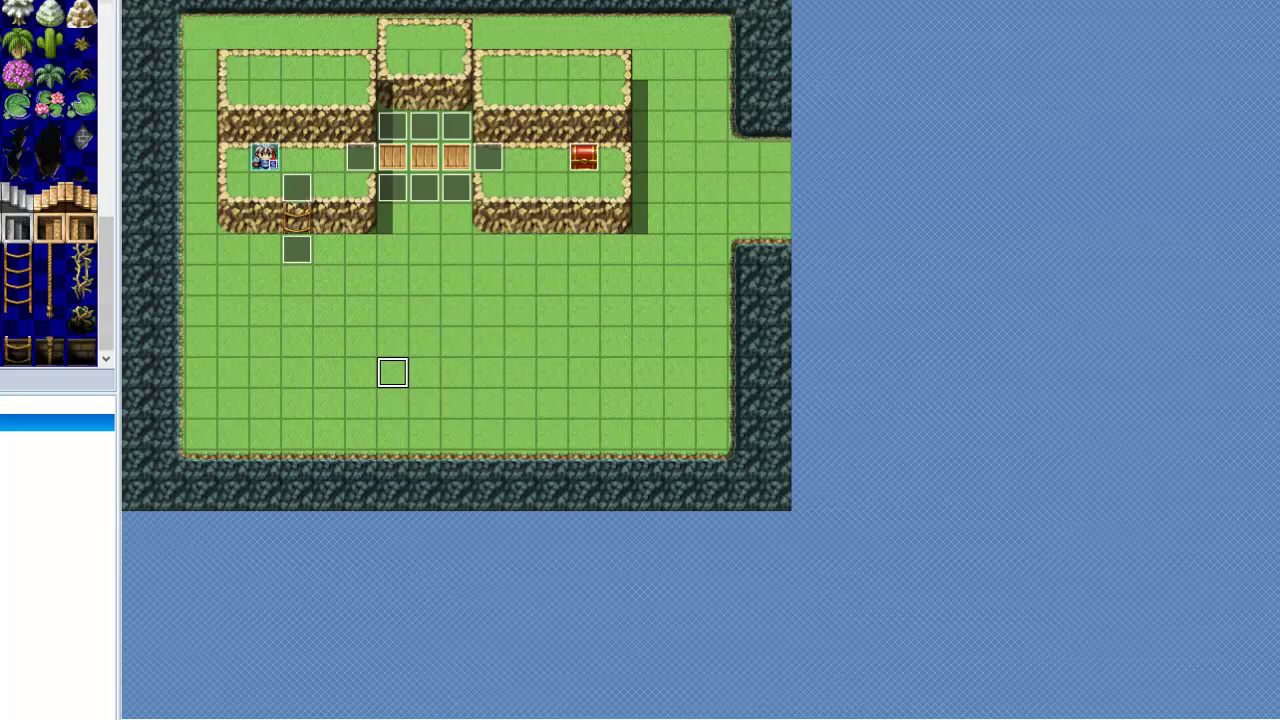
scroll(14, 193, up, 8)
scroll(15, 193, up, 4)
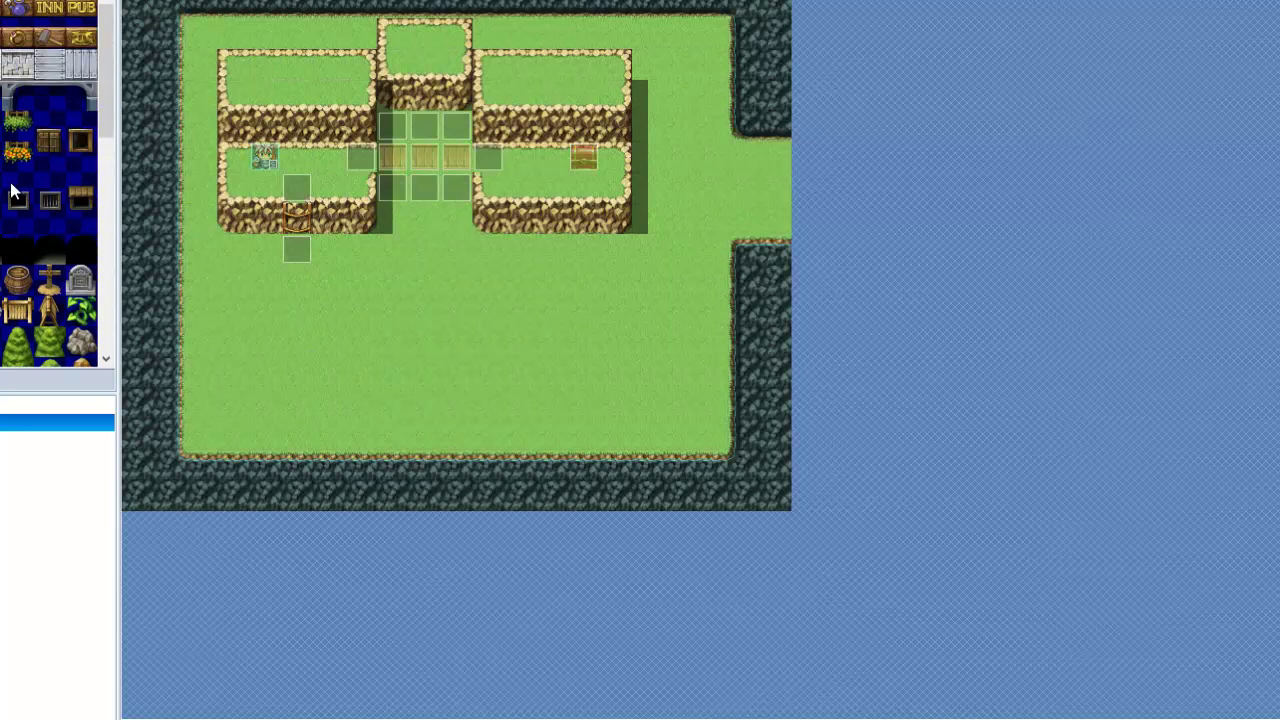
click(395, 189)
Playtest a new game and walk the character down the ladder to the ground in front of the bridge supports.
key(F12)
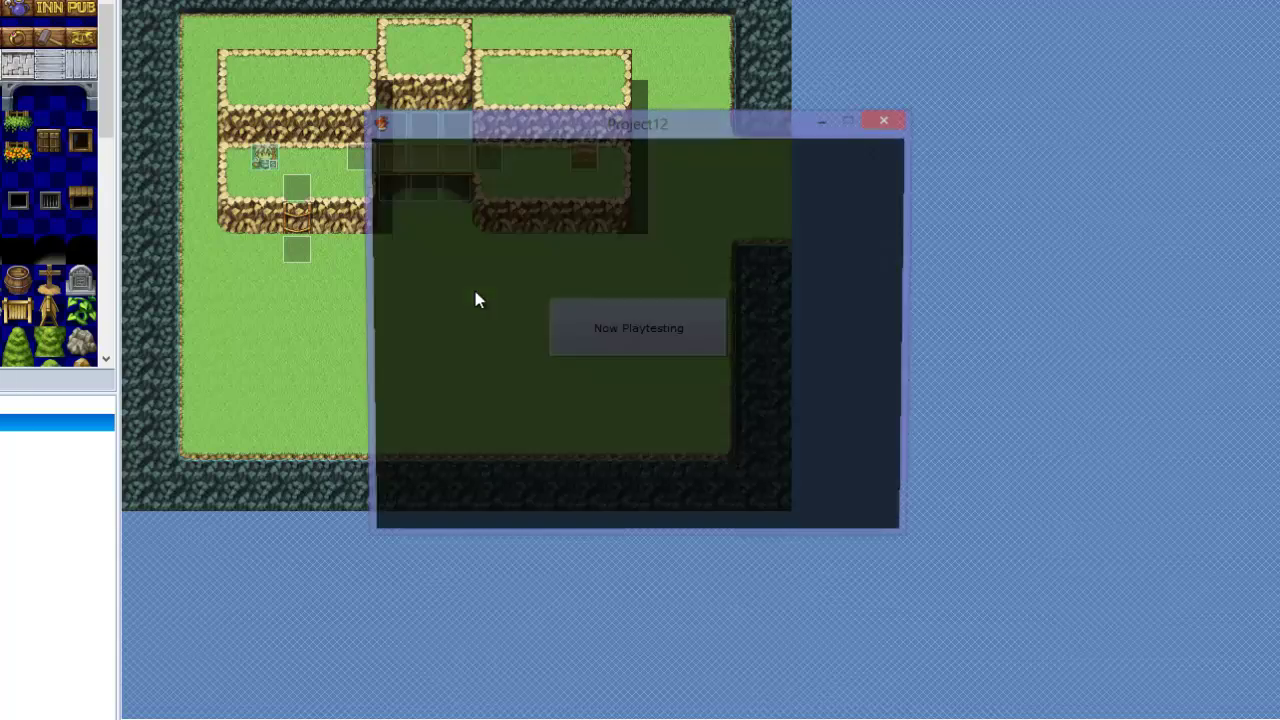
key(Return)
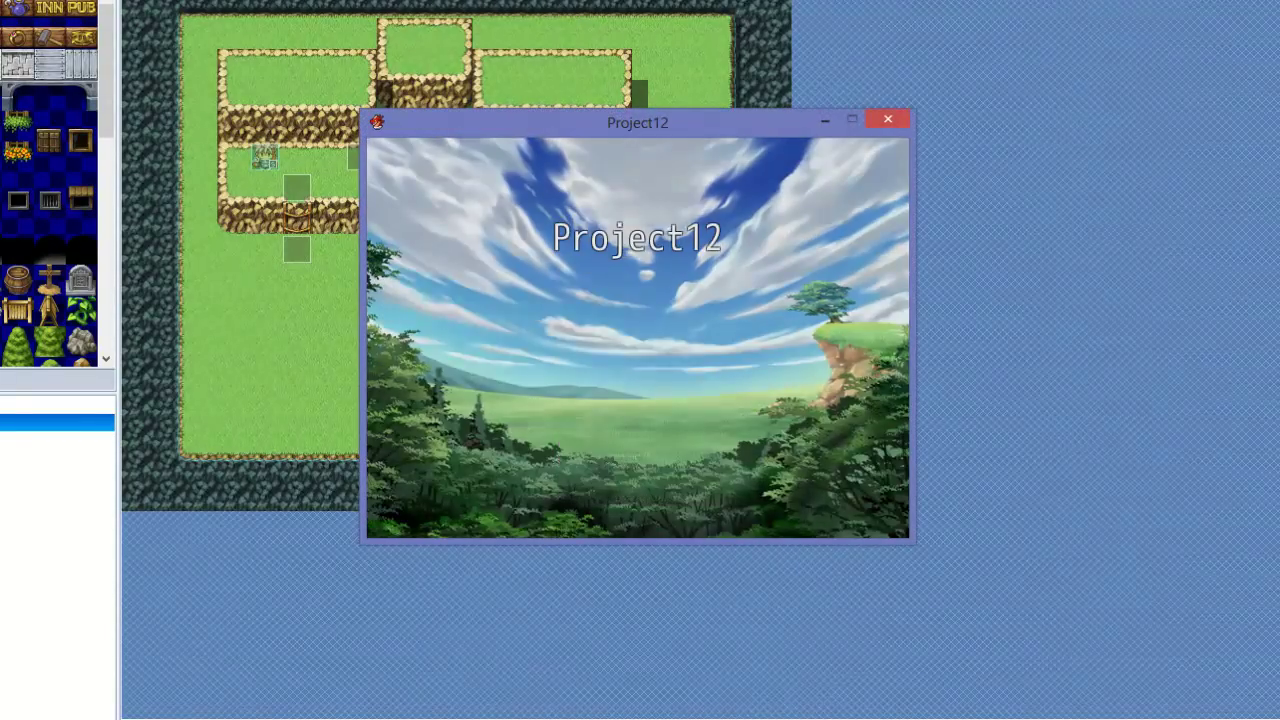
key(Down)
key(Down)
key(Down)
key(Right)
key(Right)
key(Right)
key(Right)
key(Up)
key(Up)
key(Up)
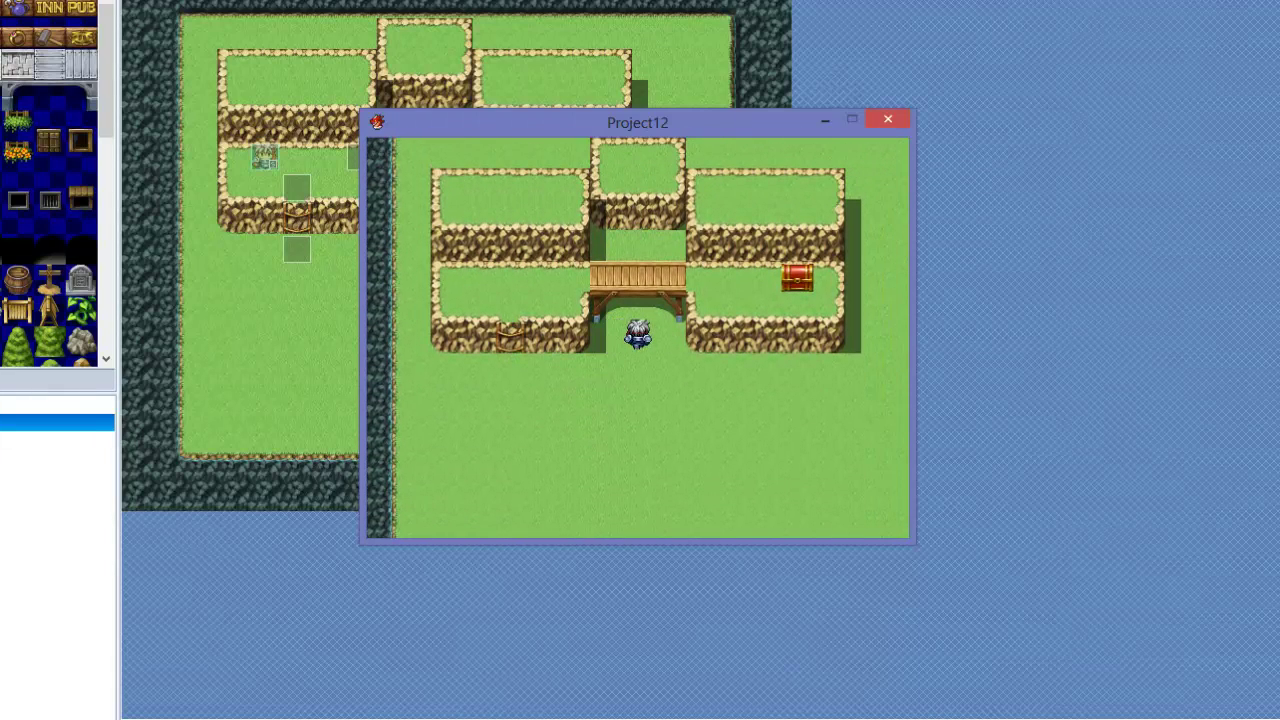
Test walking the character under the supported bridge to its north side and back out to the south.
key(Up)
key(Down)
key(Down)
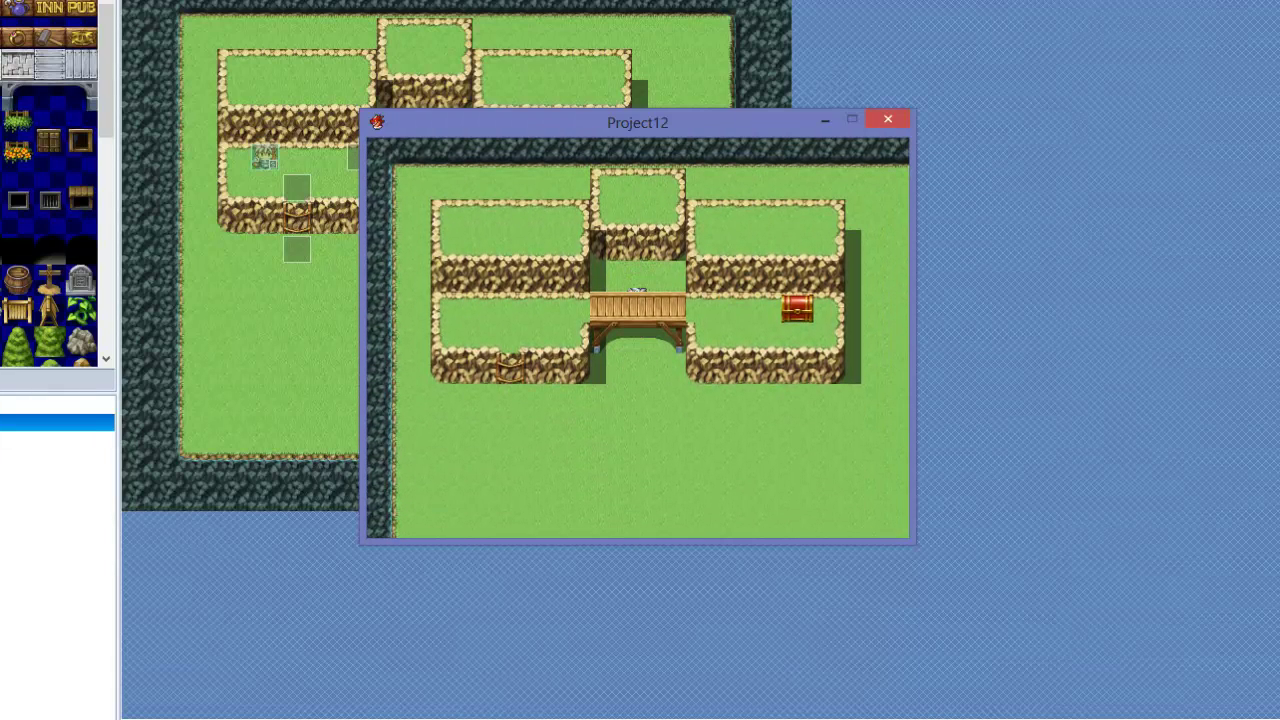
key(Left)
key(Down)
key(Down)
Walk the character west along the cliff towards the ladder of the western platform.
key(Left)
key(Up)
key(Left)
key(Left)
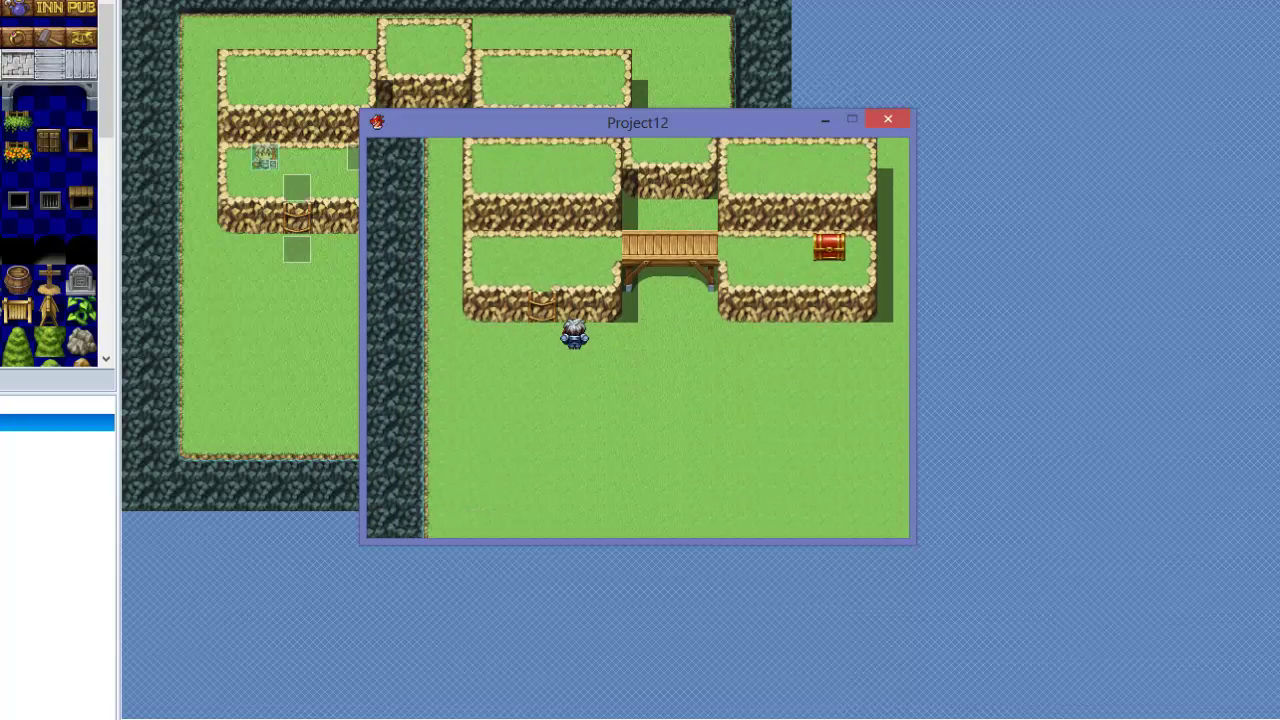